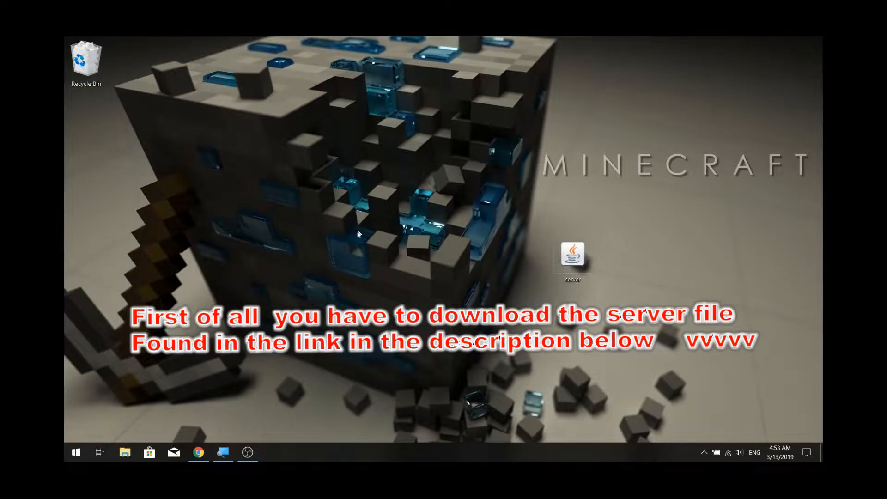
Step: View the 1.13.2 server jar download on mcversions.net in Chrome and locate the server file on the desktop
{"action": "left_click", "coordinate": [198, 453]}
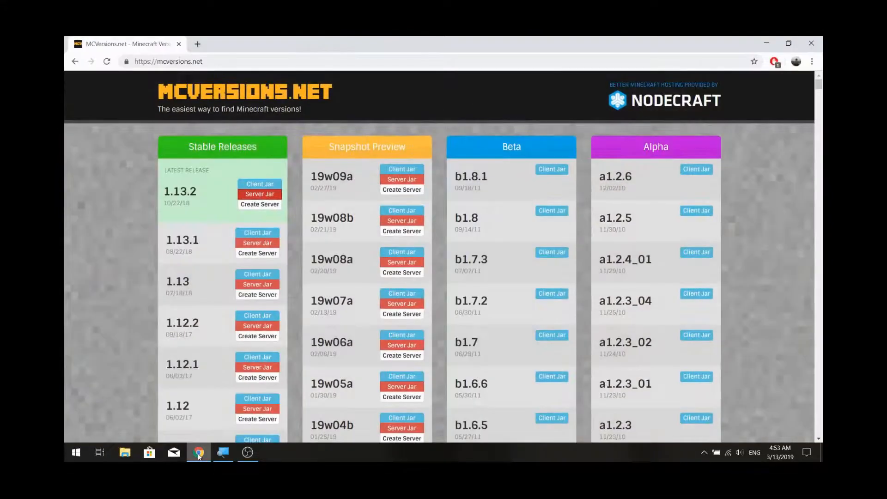
{"action": "left_click", "coordinate": [215, 62]}
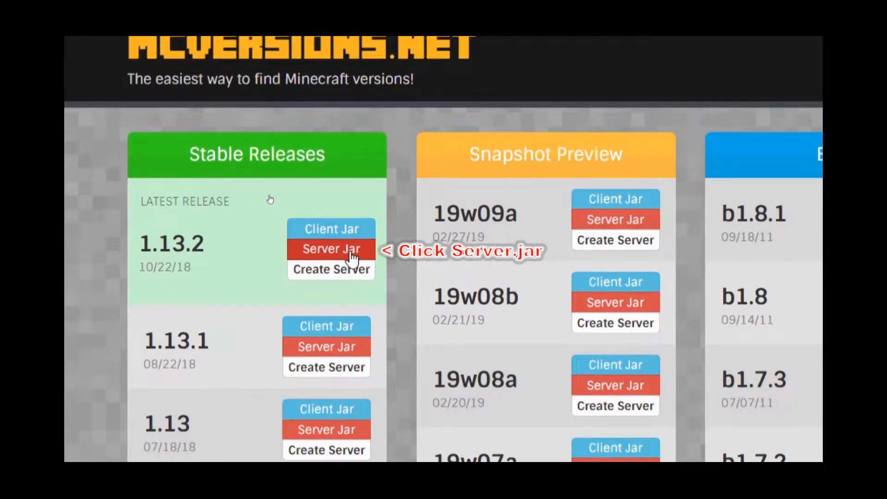
{"action": "left_click_drag", "start_coordinate": [532, 202], "coordinate": [629, 316]}
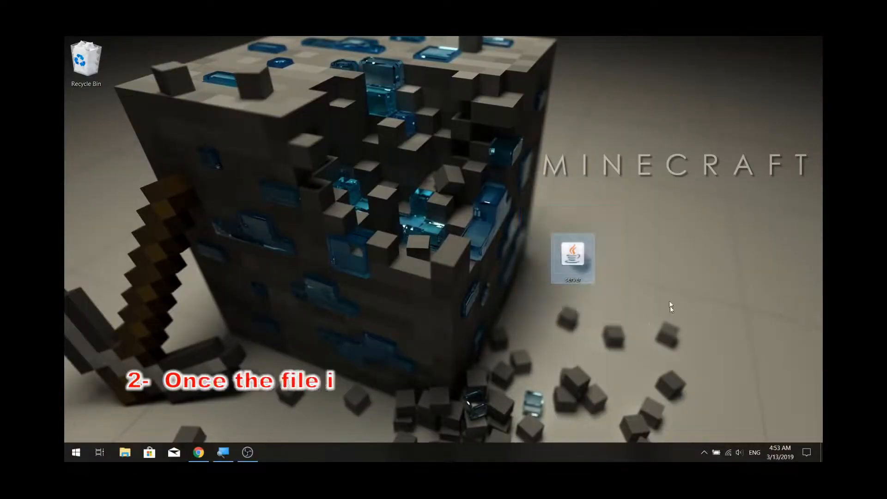
{"action": "left_click", "coordinate": [655, 282]}
Step: Create a new folder on the desktop named "my minecraft server"
{"action": "right_click", "coordinate": [567, 300]}
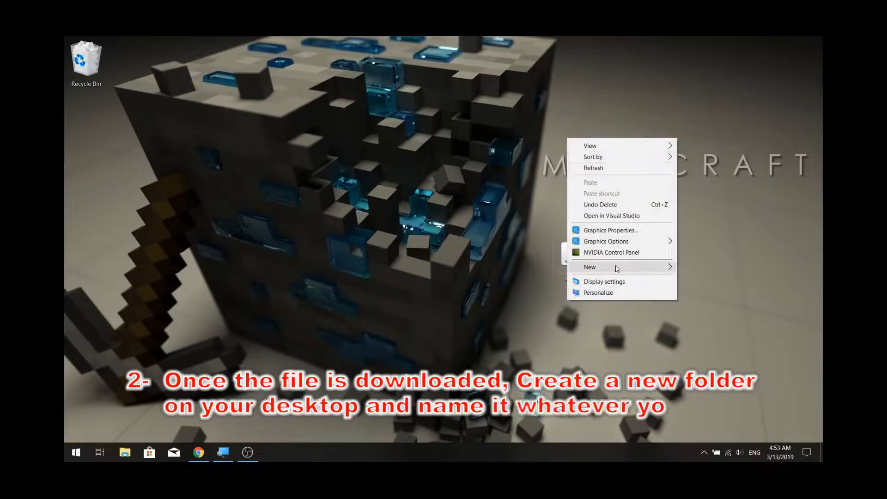
{"action": "mouse_move", "coordinate": [617, 268]}
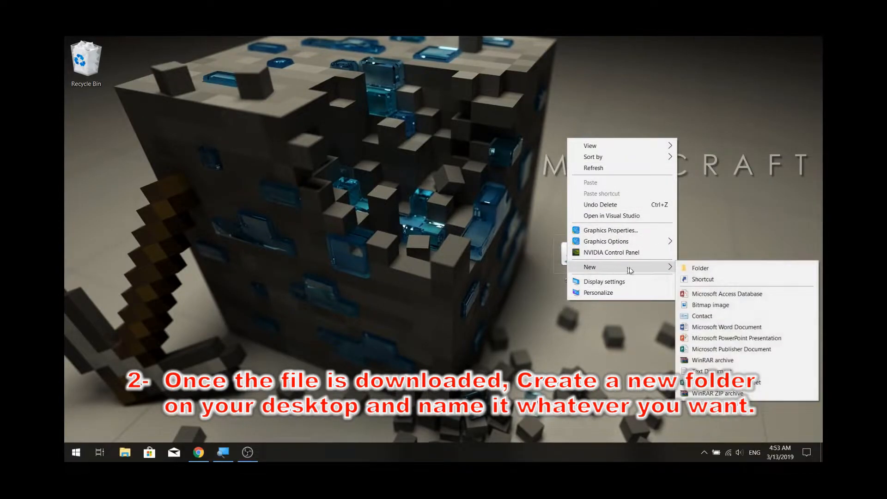
{"action": "left_click", "coordinate": [700, 268]}
{"action": "type", "text": "my minecraft server"}
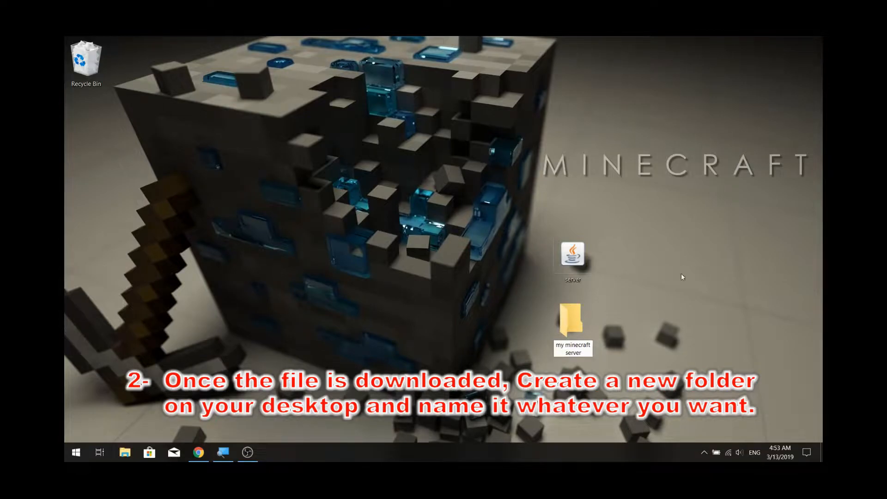
{"action": "key", "text": "Return"}
Step: Move the server file from the desktop into the "my minecraft server" folder and open that folder
{"action": "left_click_drag", "start_coordinate": [571, 330], "coordinate": [616, 264]}
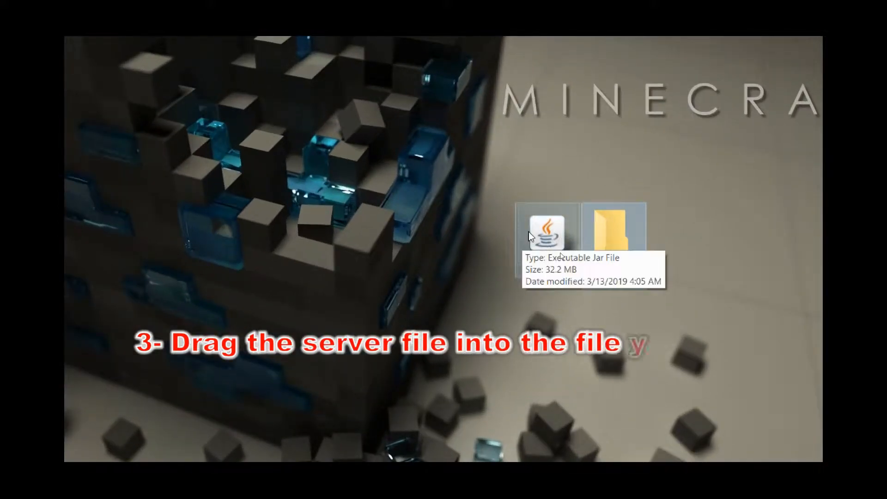
{"action": "left_click_drag", "start_coordinate": [560, 253], "coordinate": [607, 234]}
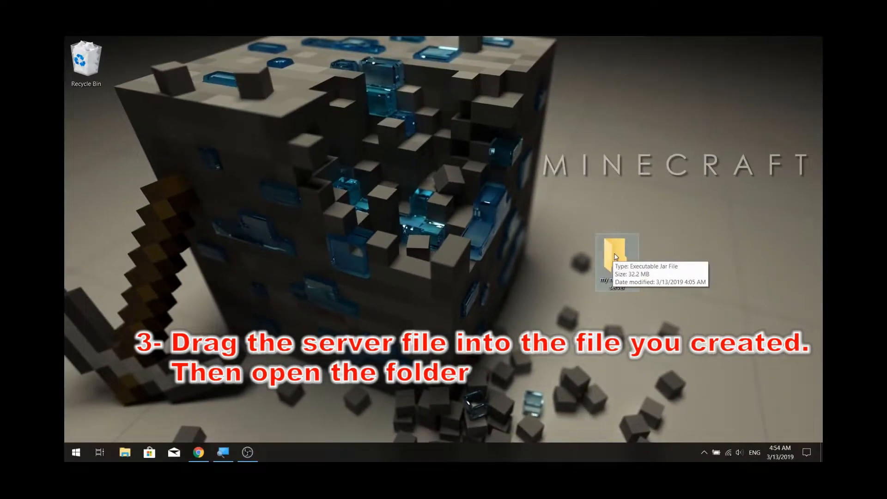
{"action": "double_click", "coordinate": [609, 237]}
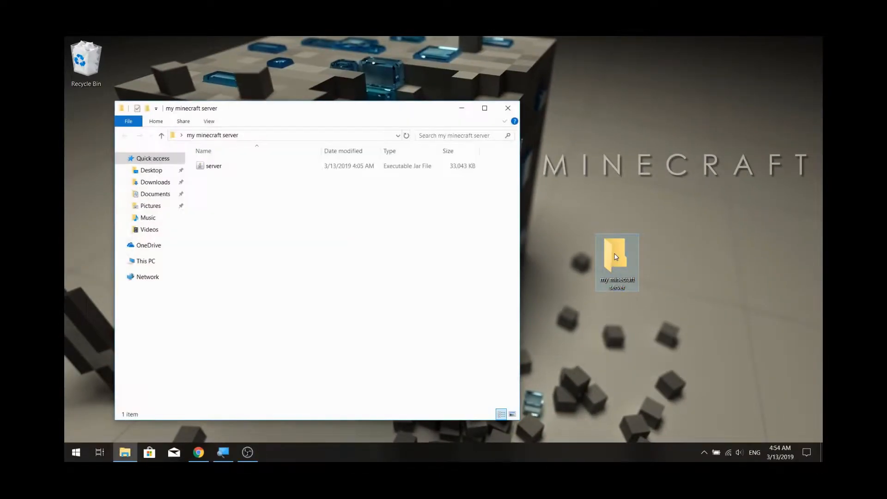
Step: Run the server jar inside the folder to generate its initial files
{"action": "left_click_drag", "start_coordinate": [393, 115], "coordinate": [447, 102]}
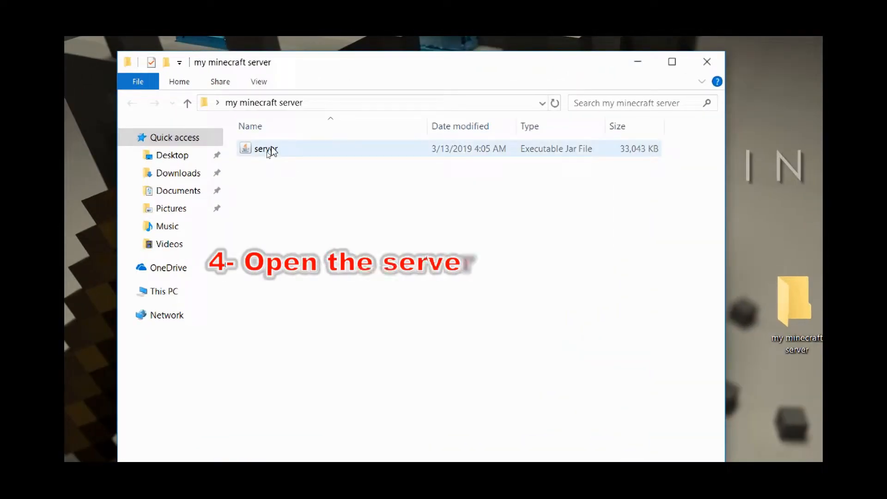
{"action": "double_click", "coordinate": [270, 151]}
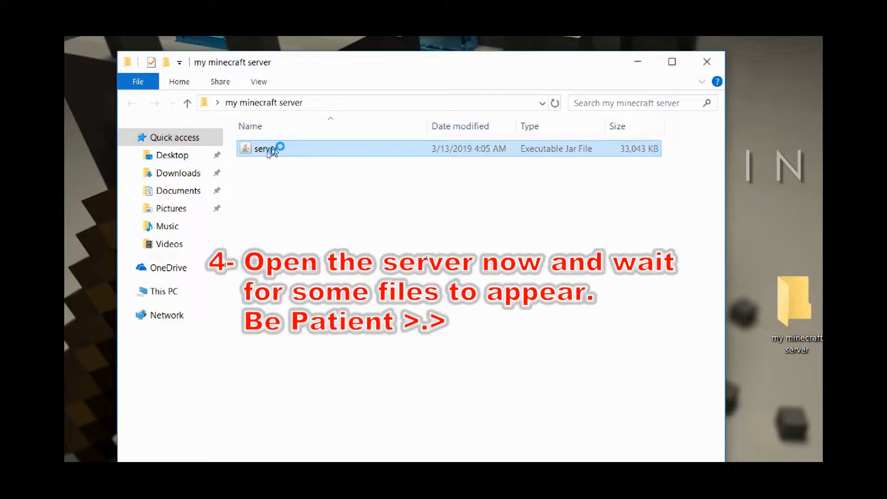
{"action": "mouse_move", "coordinate": [339, 70]}
{"action": "left_mouse_down"}
{"action": "mouse_move", "coordinate": [336, 78]}
{"action": "mouse_move", "coordinate": [341, 55]}
{"action": "left_mouse_up"}
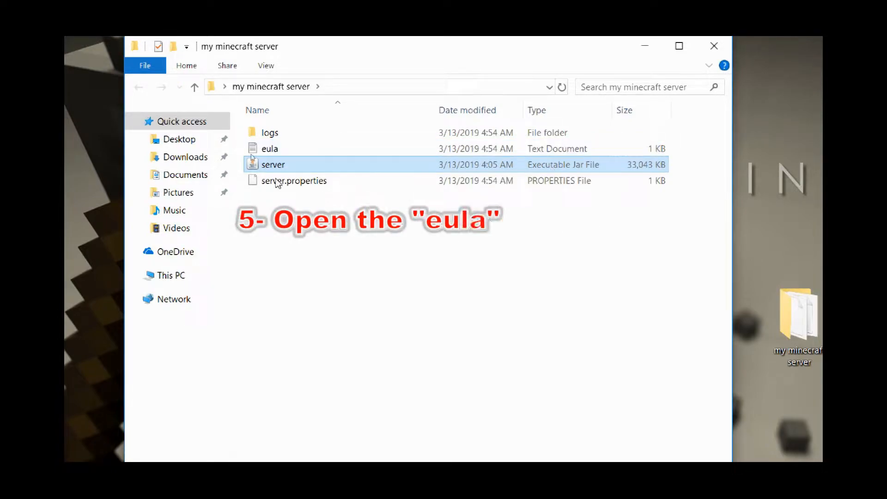
Step: Open the eula text file and set its value to eula=true
{"action": "left_click", "coordinate": [272, 150]}
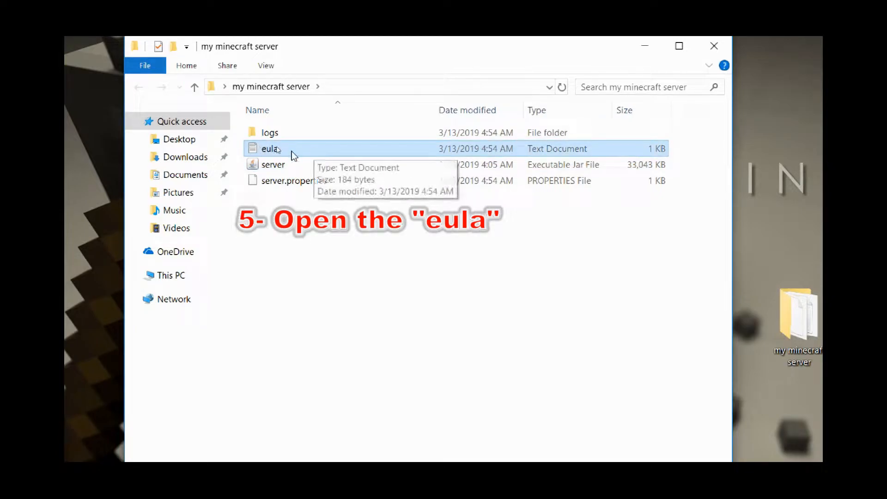
{"action": "double_click", "coordinate": [283, 150]}
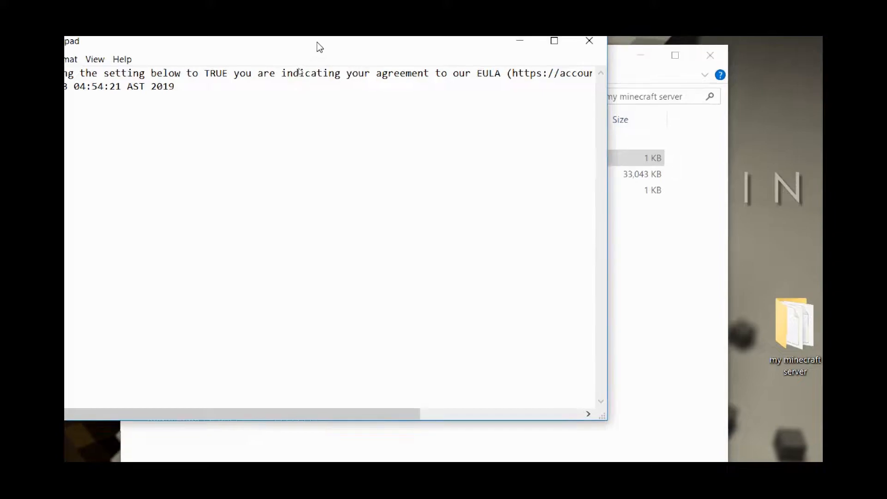
{"action": "left_click_drag", "start_coordinate": [444, 77], "coordinate": [526, 84]}
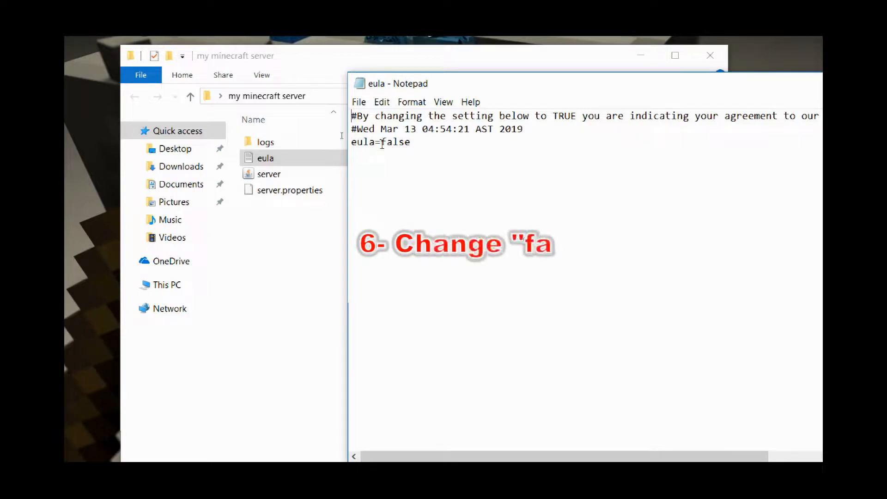
{"action": "left_click_drag", "start_coordinate": [353, 143], "coordinate": [383, 142]}
{"action": "left_click", "coordinate": [410, 144]}
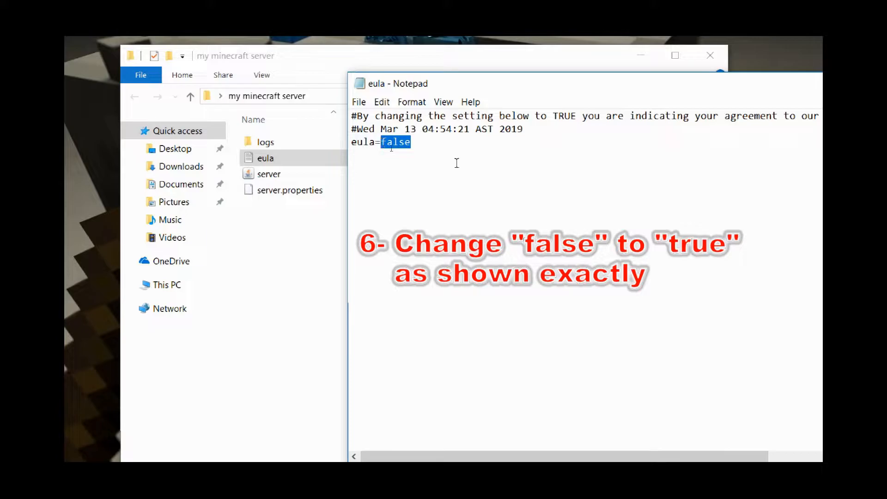
{"action": "type", "text": "tru"}
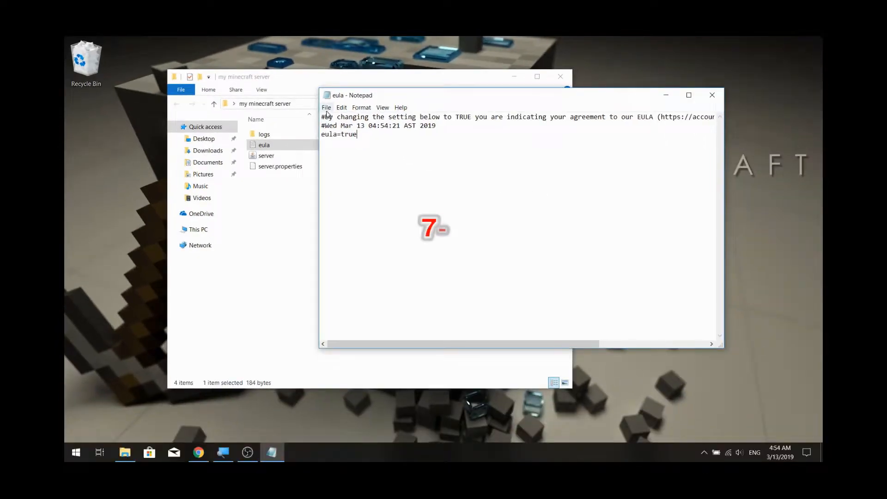
Step: Save the edited eula file and close it
{"action": "left_click", "coordinate": [359, 102]}
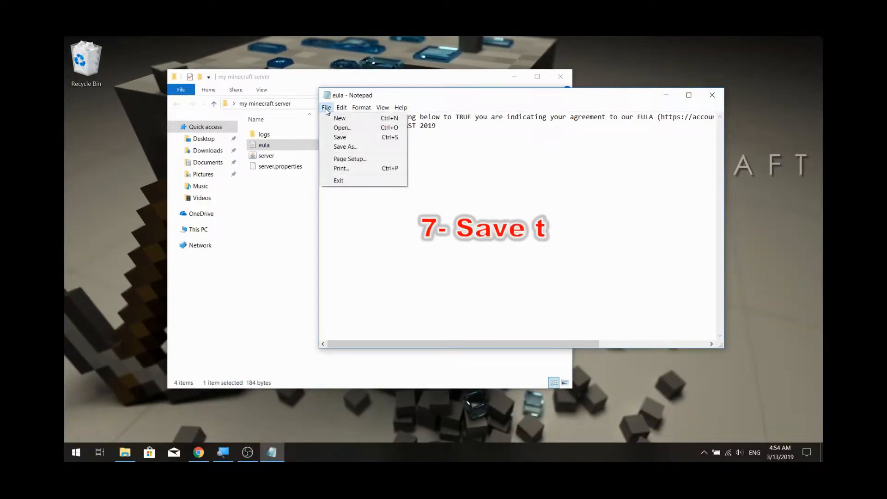
{"action": "left_click", "coordinate": [346, 138]}
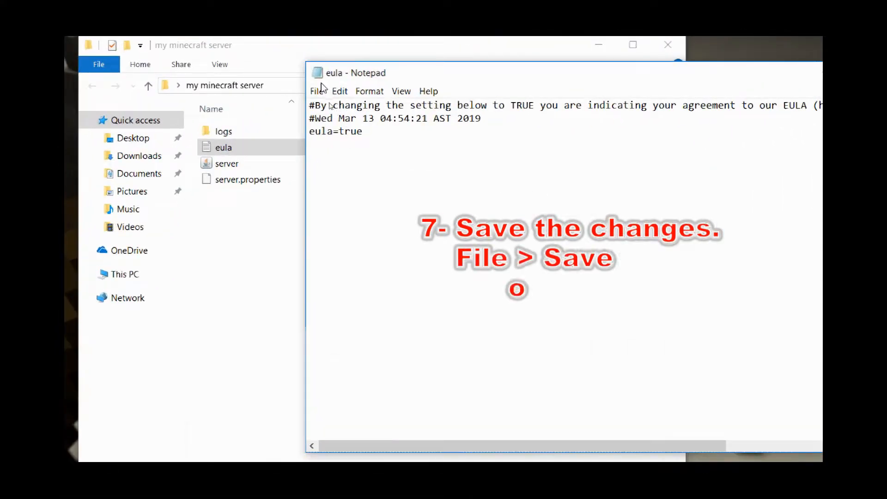
{"action": "left_click", "coordinate": [326, 107]}
{"action": "left_click", "coordinate": [341, 139]}
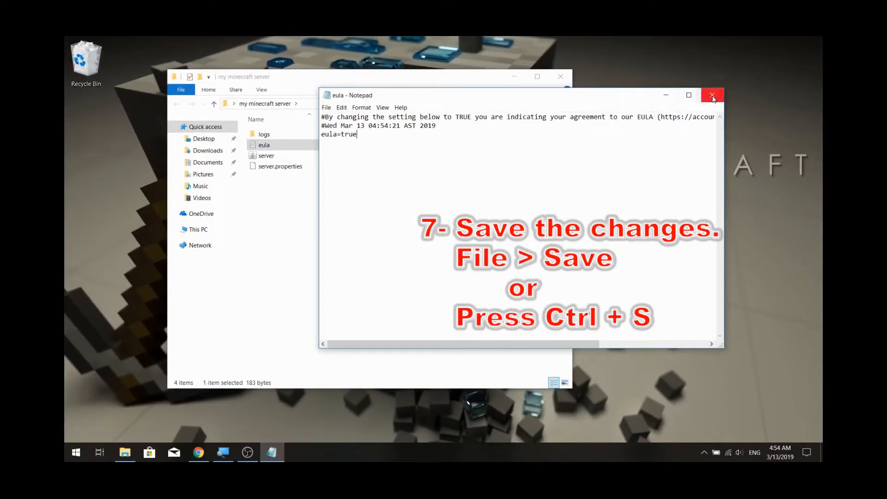
{"action": "left_click", "coordinate": [712, 96]}
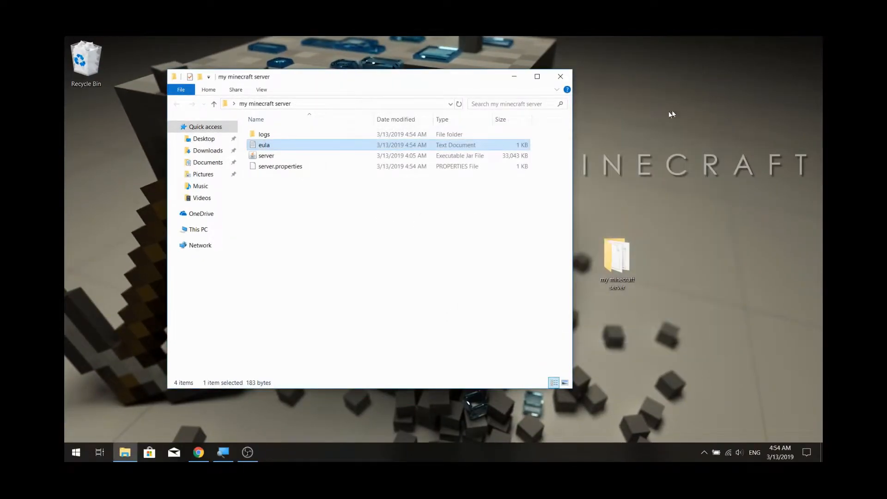
Step: Run the server jar again until loading is done, and shut the server down with the stop command
{"action": "left_click", "coordinate": [323, 178]}
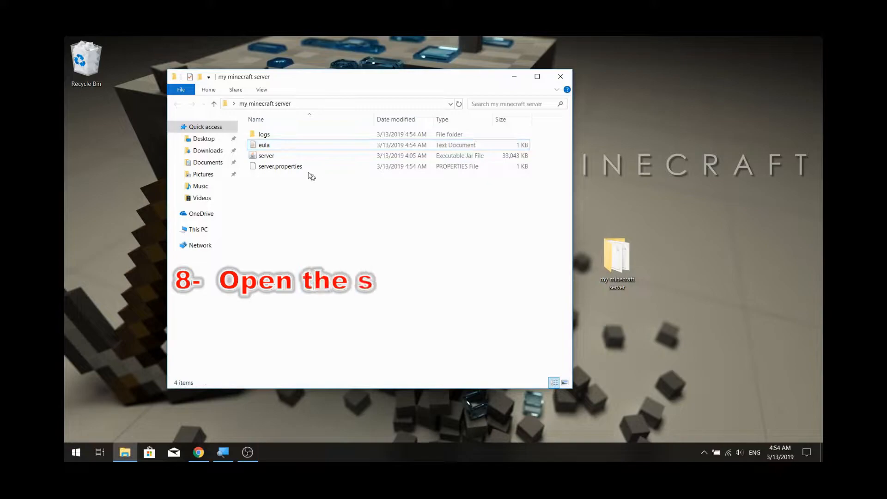
{"action": "double_click", "coordinate": [279, 158]}
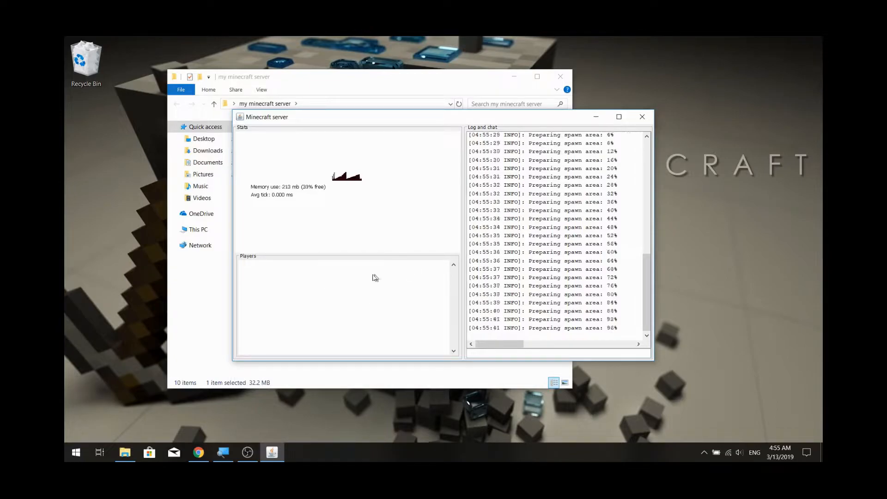
{"action": "left_click_drag", "start_coordinate": [397, 121], "coordinate": [543, 116]}
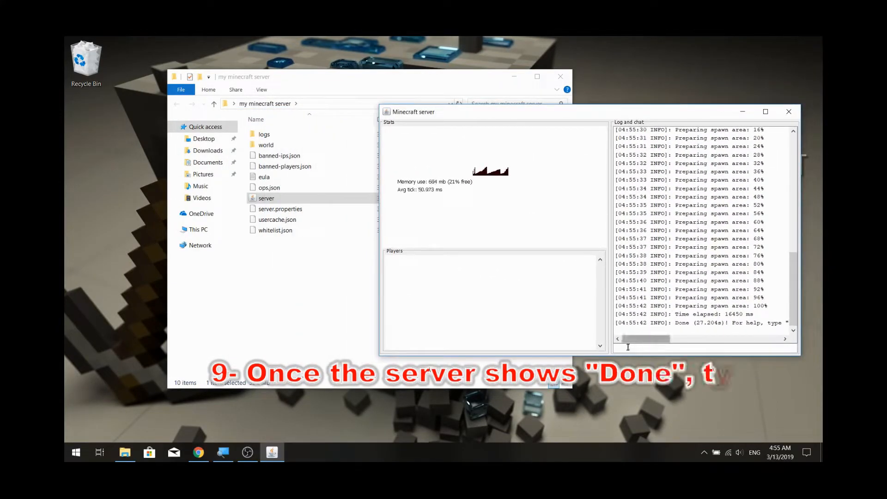
{"action": "type", "text": "stop"}
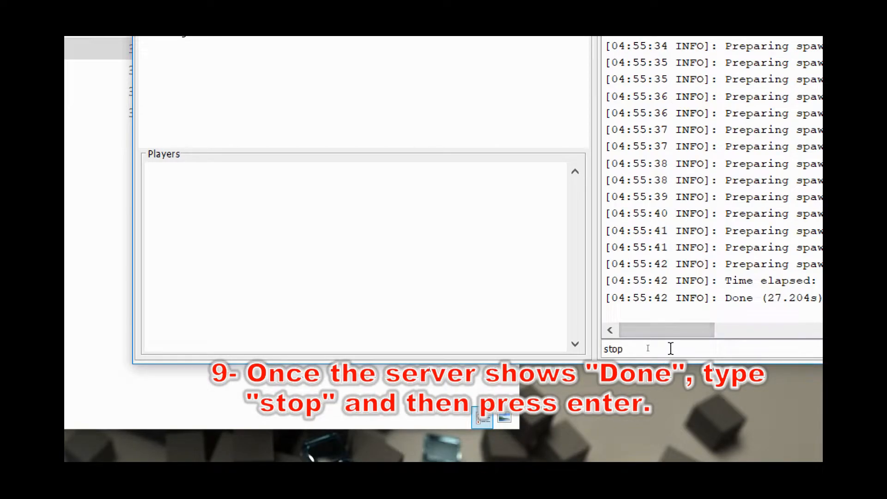
{"action": "key", "text": "Return"}
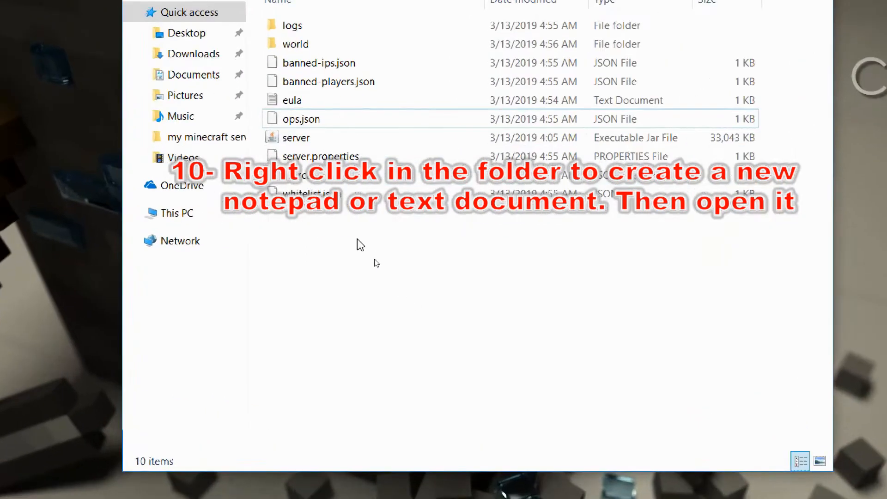
Step: Create a new text document with its default name in the "my minecraft server" folder
{"action": "right_click", "coordinate": [375, 258]}
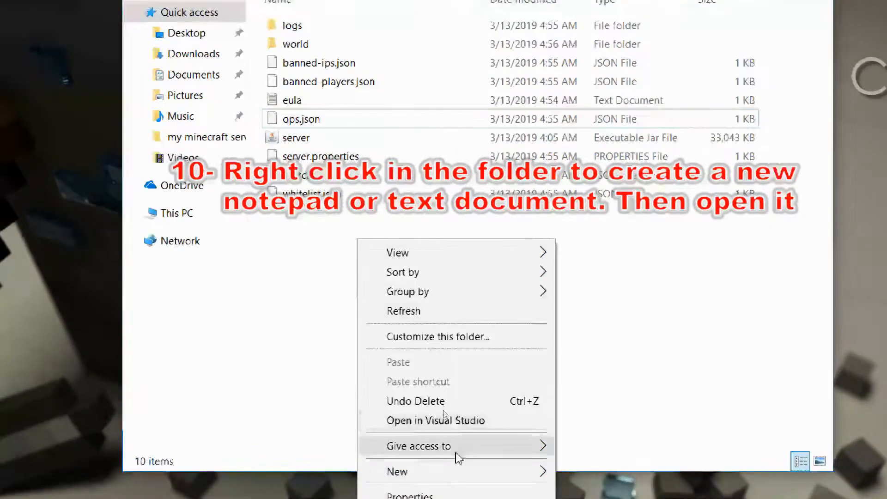
{"action": "mouse_move", "coordinate": [486, 467]}
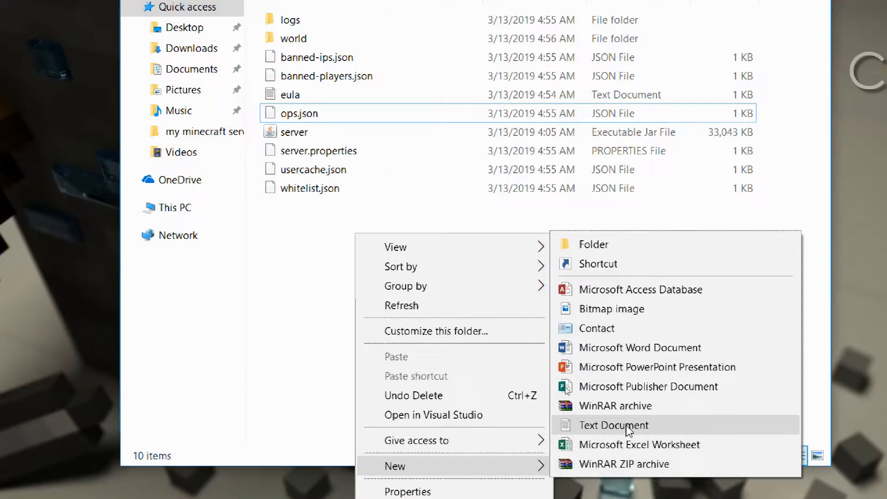
{"action": "left_click", "coordinate": [669, 426]}
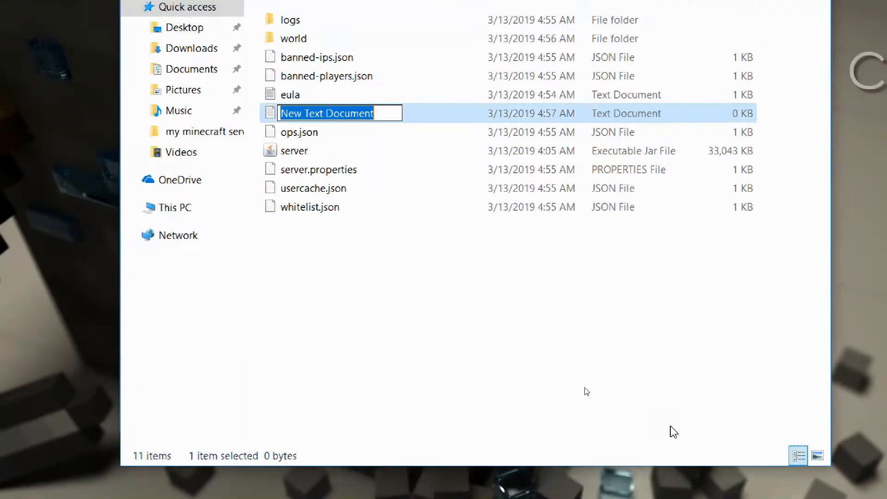
{"action": "left_click", "coordinate": [437, 299]}
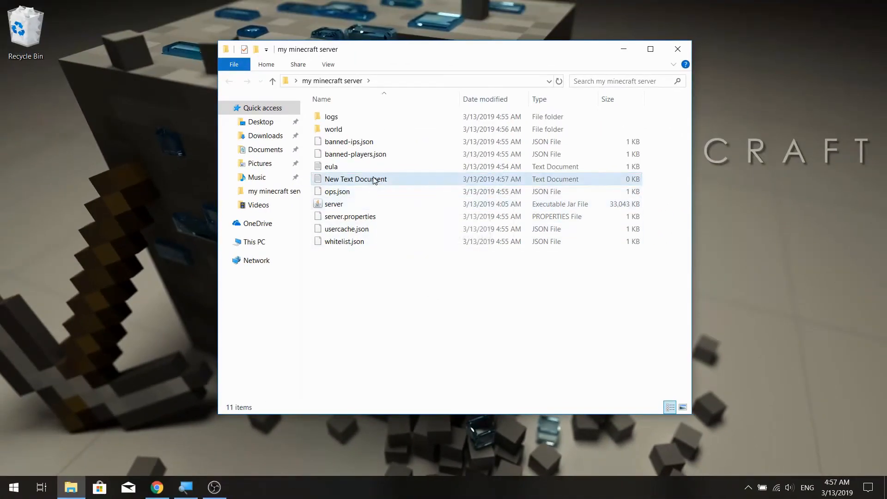
Step: Open the new text document and enter the launch command "java -Xmx1024M -Xms1024M -jar server.jar nogui"
{"action": "double_click", "coordinate": [376, 164]}
{"action": "type", "text": "java -Xmx1024M -Xms1024M -jar server.jar nogui"}
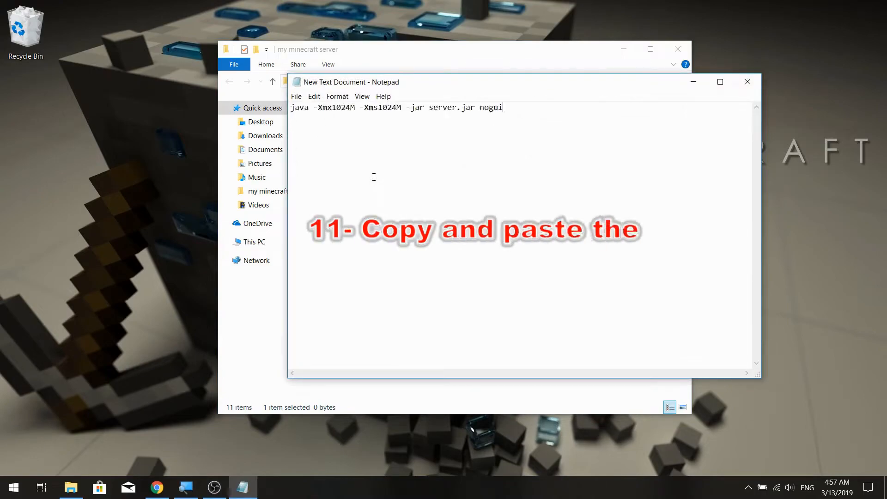
{"action": "left_click_drag", "start_coordinate": [291, 108], "coordinate": [510, 102]}
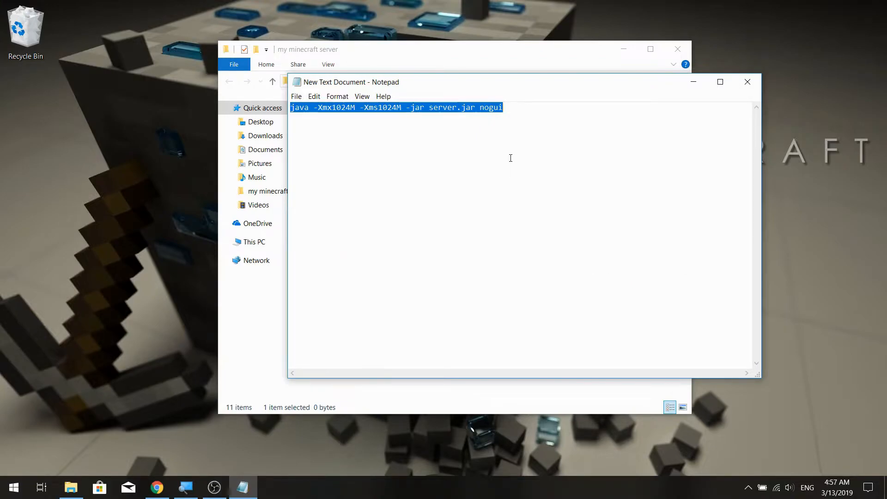
{"action": "left_click", "coordinate": [511, 158]}
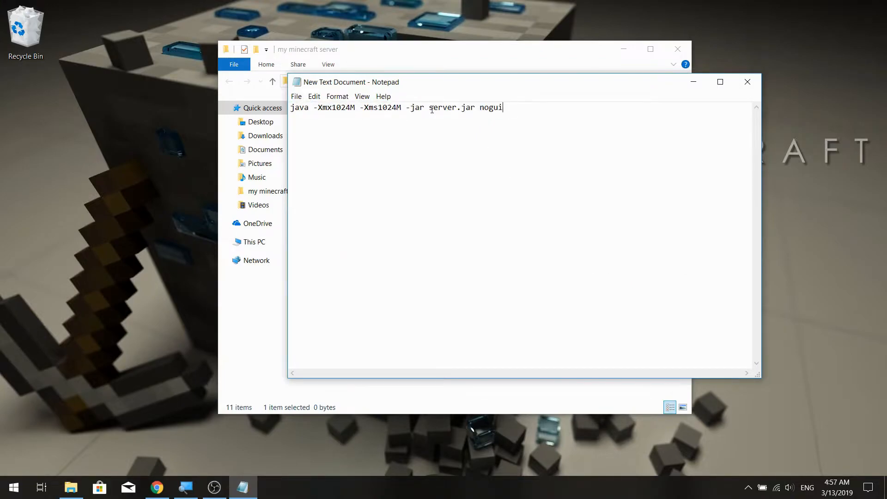
Step: Compare the jar name in the launch command with the name of the server file in the folder
{"action": "left_click_drag", "start_coordinate": [437, 88], "coordinate": [582, 113]}
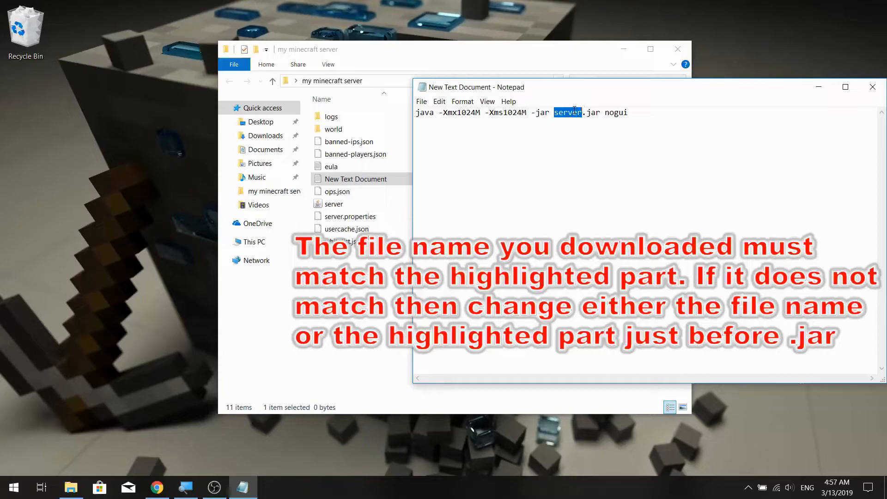
{"action": "left_click", "coordinate": [334, 205]}
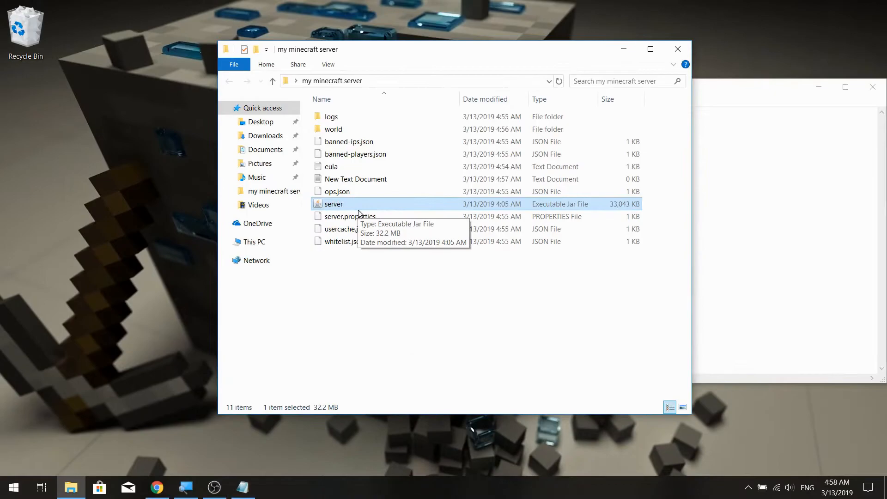
Step: Return to the launch command in Notepad, save it as "run.bat" in the "my minecraft server" folder, and close the document
{"action": "key", "text": "alt+Tab"}
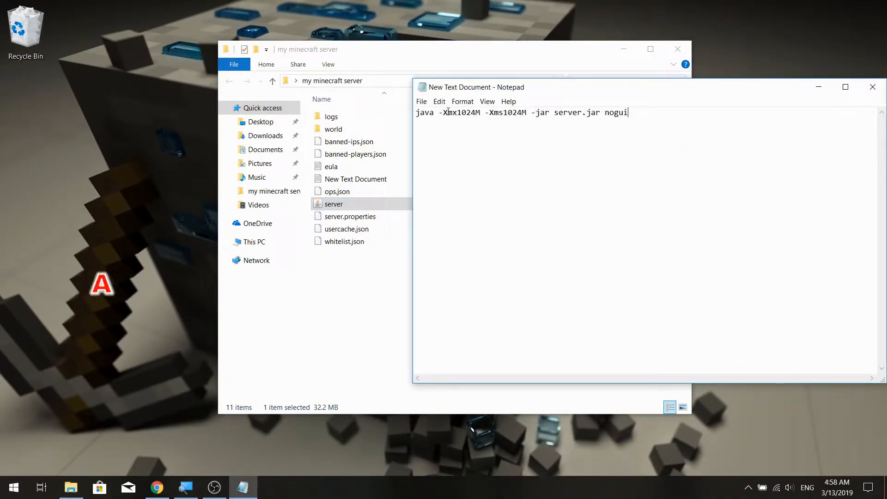
{"action": "left_click_drag", "start_coordinate": [438, 112], "coordinate": [532, 119]}
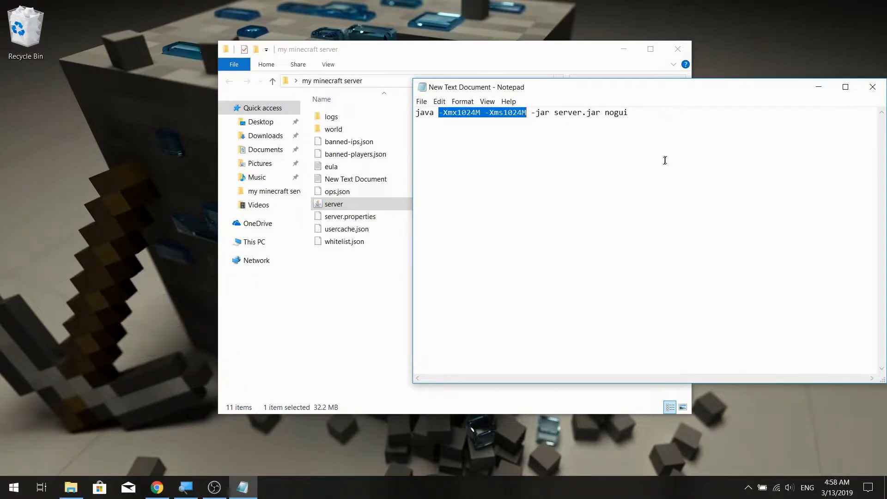
{"action": "left_click", "coordinate": [665, 155]}
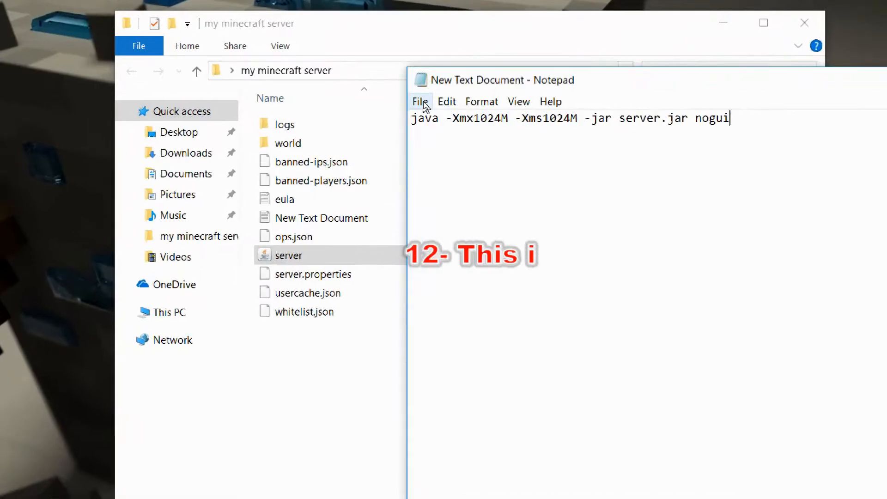
{"action": "left_click", "coordinate": [422, 102]}
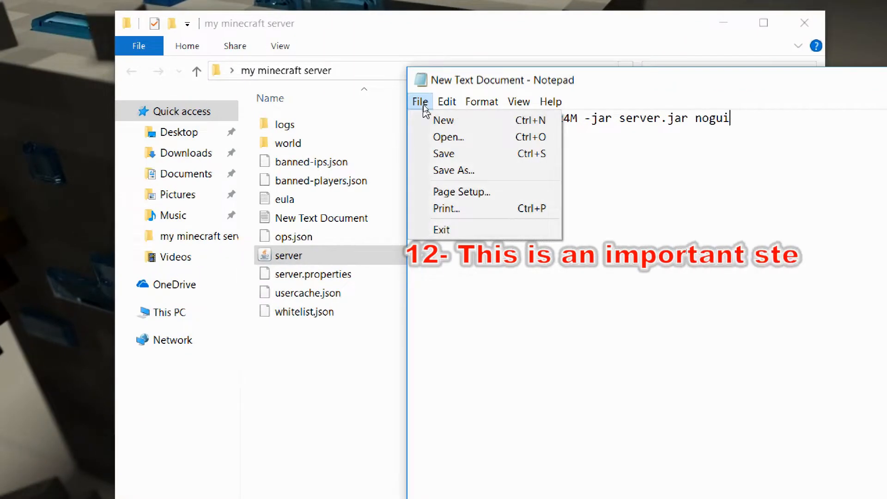
{"action": "left_click", "coordinate": [463, 169]}
{"action": "left_click_drag", "start_coordinate": [561, 131], "coordinate": [307, 46]}
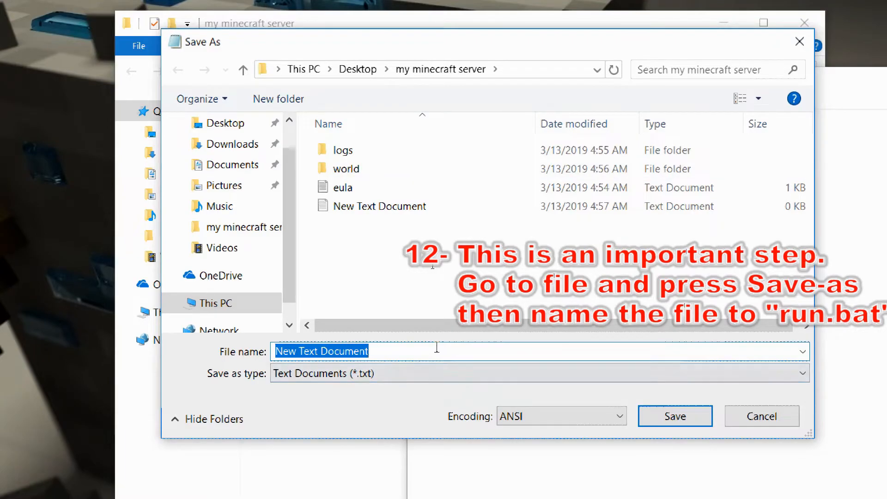
{"action": "type", "text": "run.bat"}
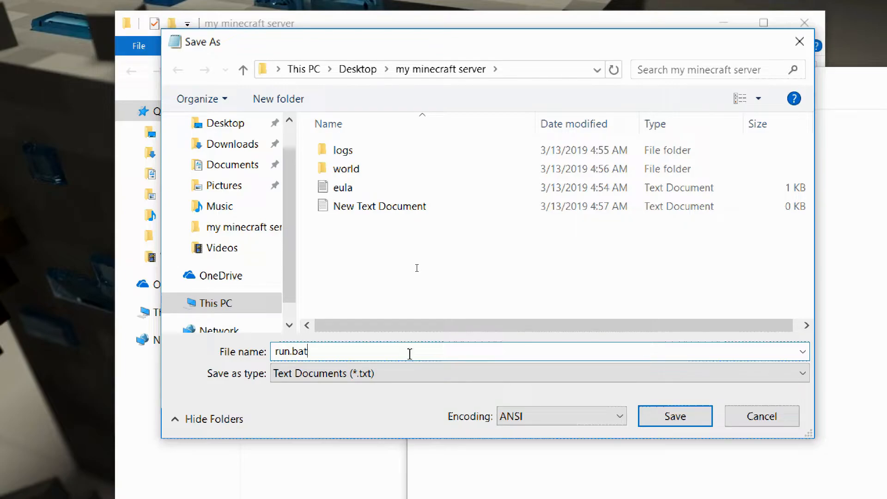
{"action": "left_click", "coordinate": [665, 417]}
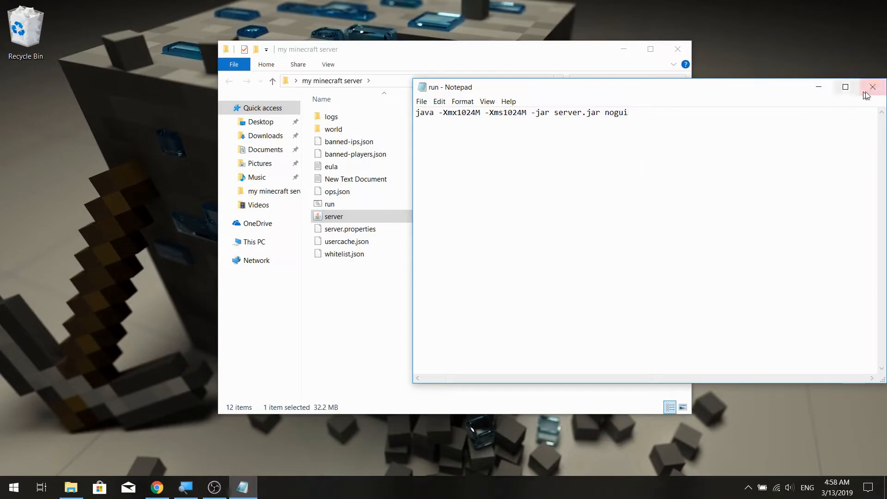
{"action": "left_click", "coordinate": [872, 88]}
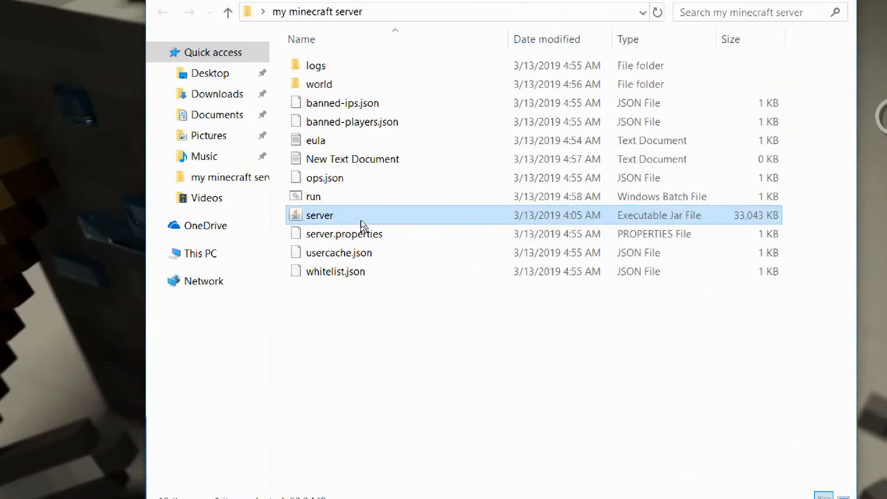
Step: Open server.properties from the server folder in Notepad++ and place the text cursor at the end of the "server-ip=" line
{"action": "left_click", "coordinate": [318, 198]}
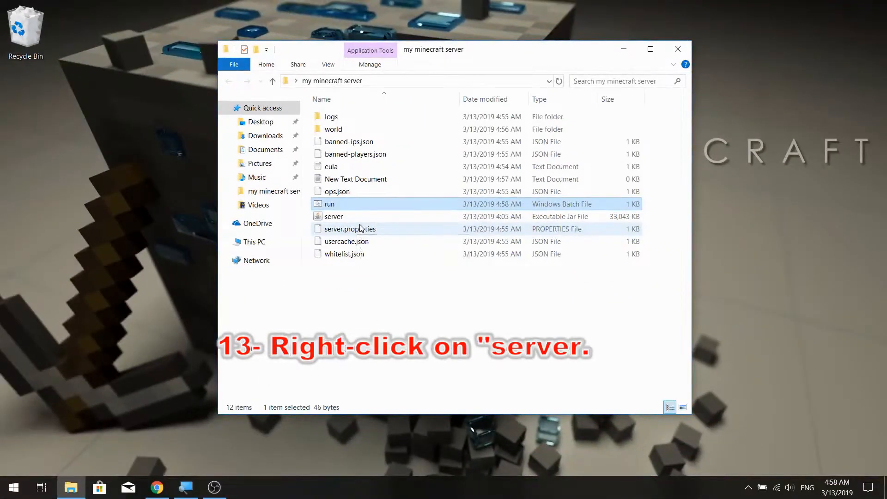
{"action": "left_click", "coordinate": [368, 276]}
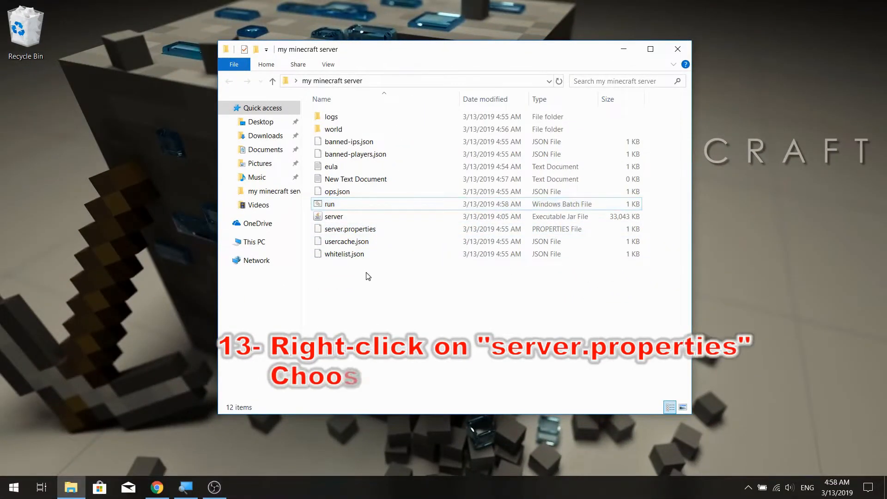
{"action": "left_click", "coordinate": [368, 231]}
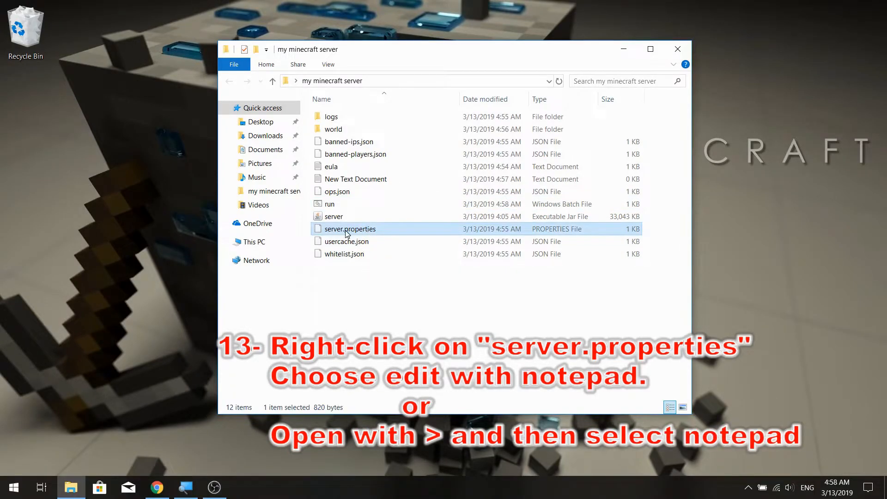
{"action": "right_click", "coordinate": [347, 233]}
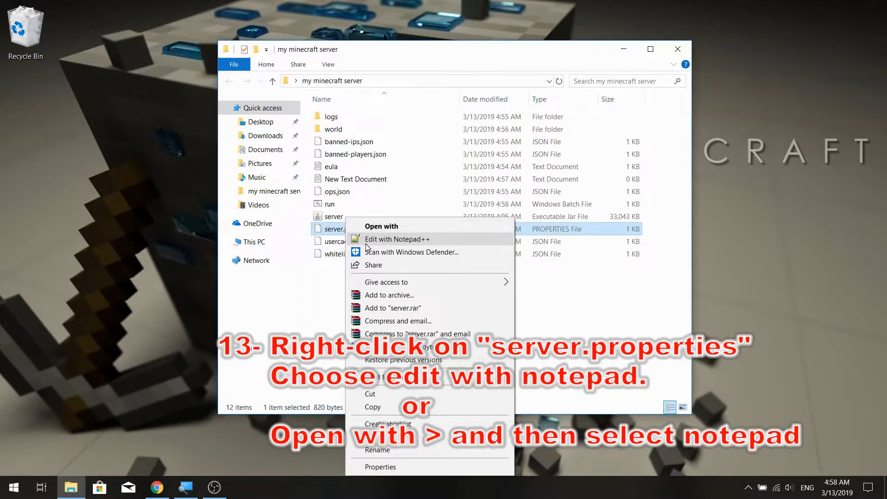
{"action": "left_click", "coordinate": [434, 239]}
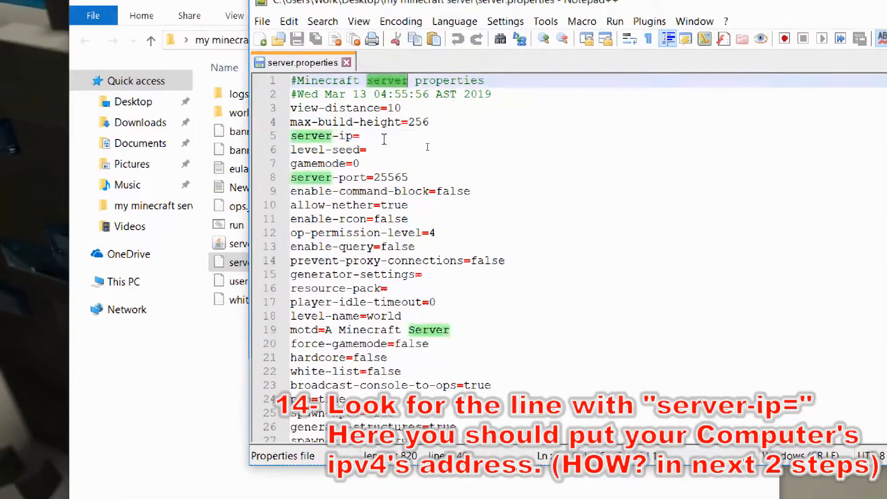
{"action": "left_click", "coordinate": [419, 119]}
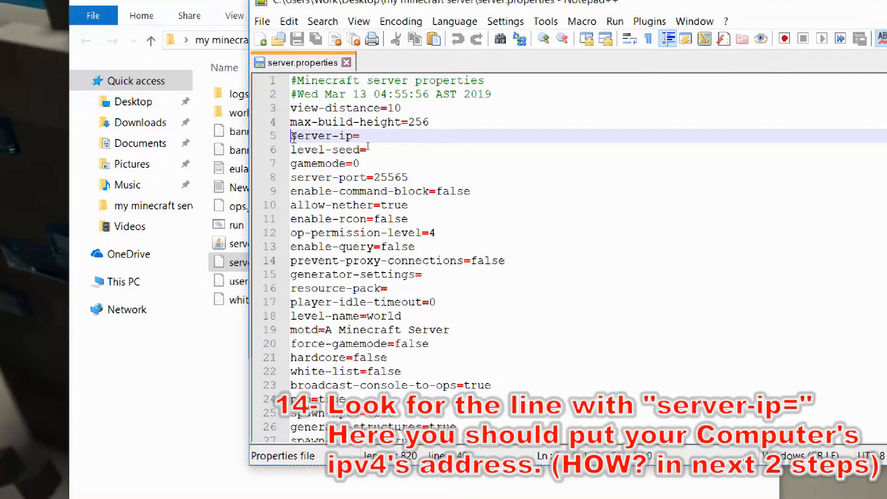
{"action": "left_click_drag", "start_coordinate": [294, 138], "coordinate": [414, 135]}
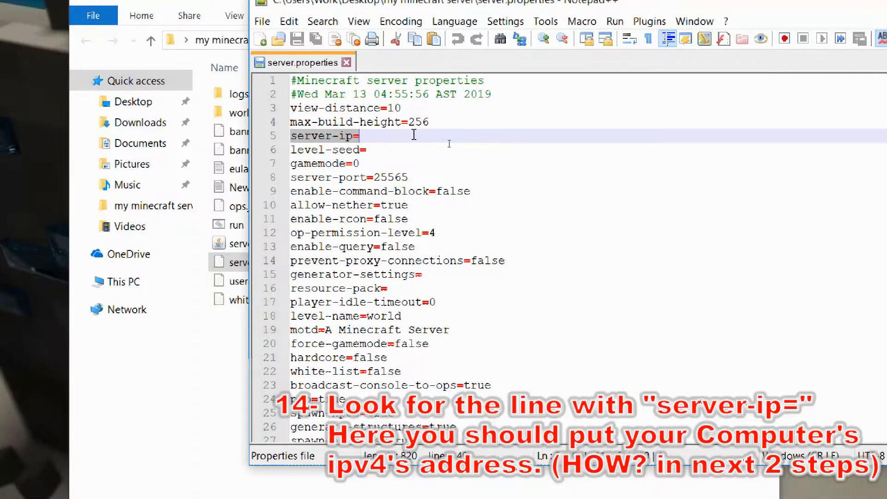
{"action": "left_click", "coordinate": [370, 136]}
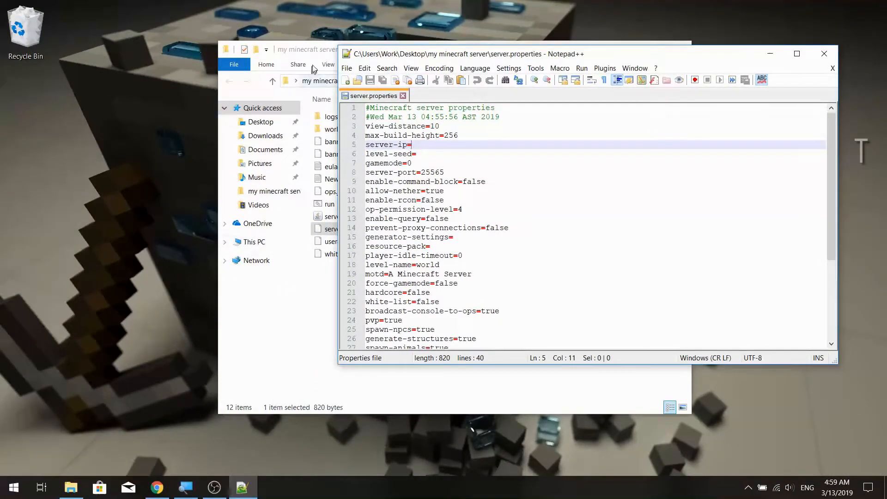
Step: Open a Windows Command Prompt by running "cmd"
{"action": "left_click", "coordinate": [326, 291]}
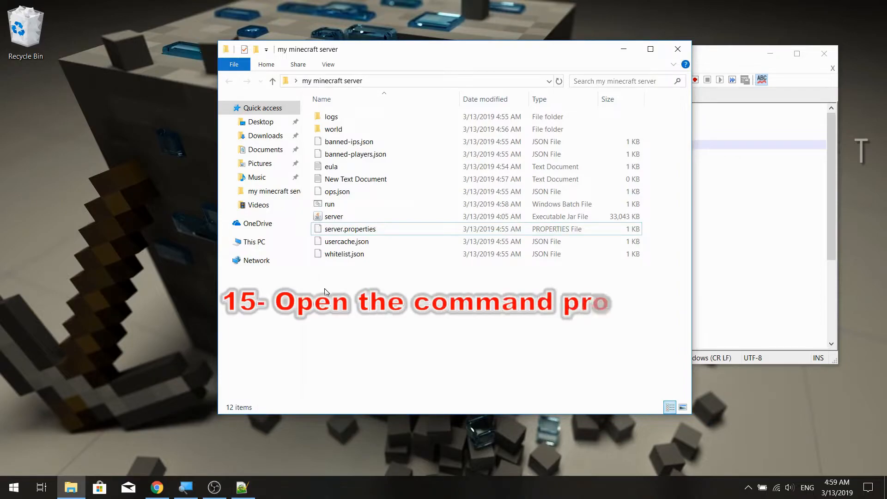
{"action": "key", "text": "super+r"}
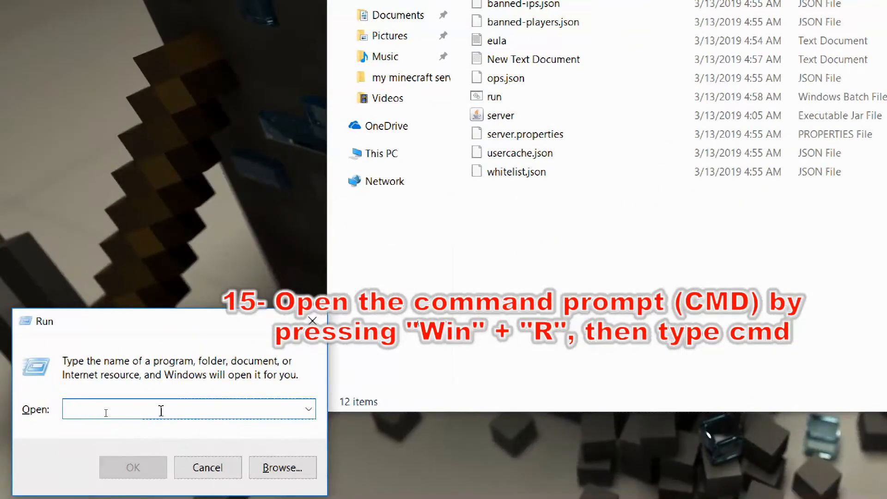
{"action": "type", "text": "cmd"}
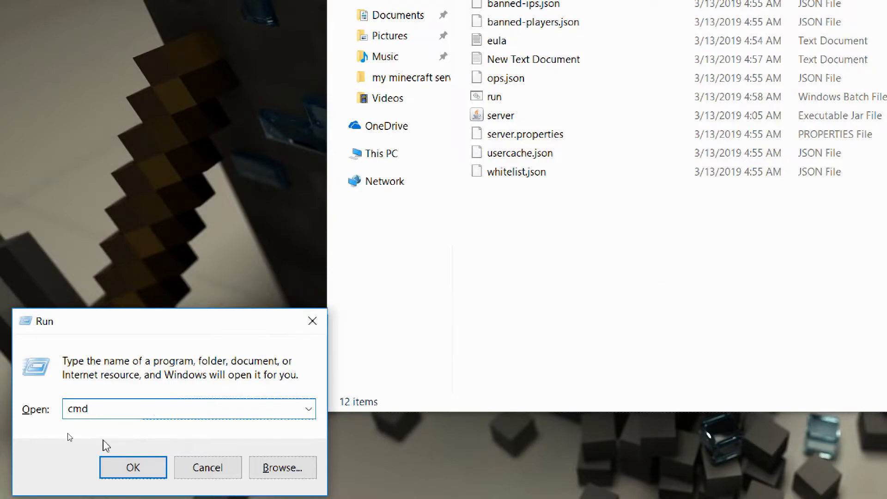
{"action": "left_click", "coordinate": [134, 468]}
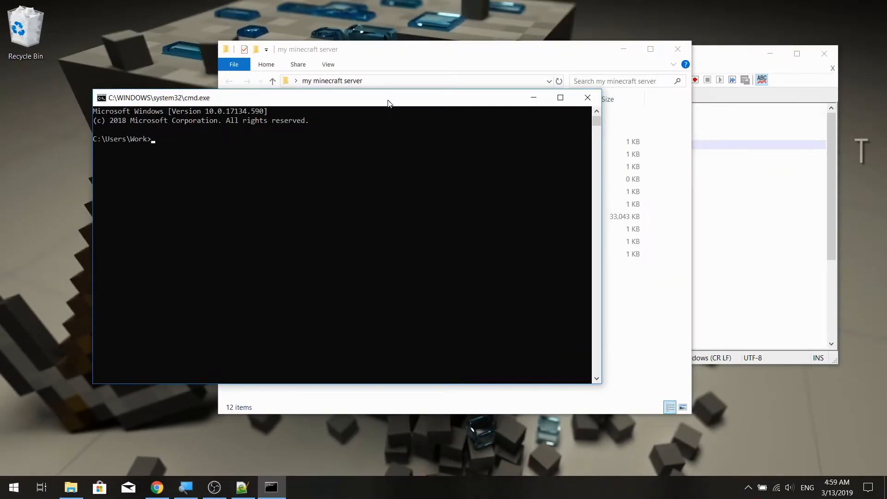
{"action": "mouse_move", "coordinate": [388, 102]}
{"action": "left_mouse_down"}
{"action": "mouse_move", "coordinate": [376, 132]}
{"action": "mouse_move", "coordinate": [394, 122]}
{"action": "left_mouse_up"}
Step: Run the ipconfig command to list the computer's network adapter addresses
{"action": "left_click", "coordinate": [176, 158]}
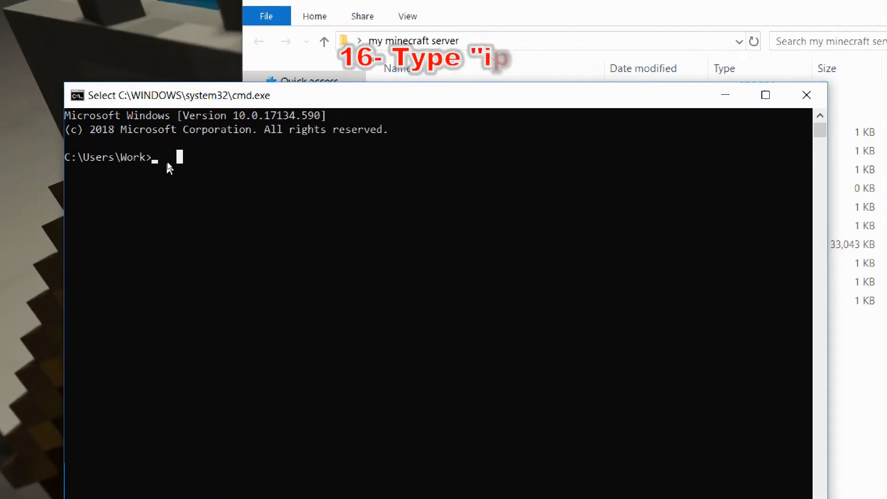
{"action": "type", "text": "i"}
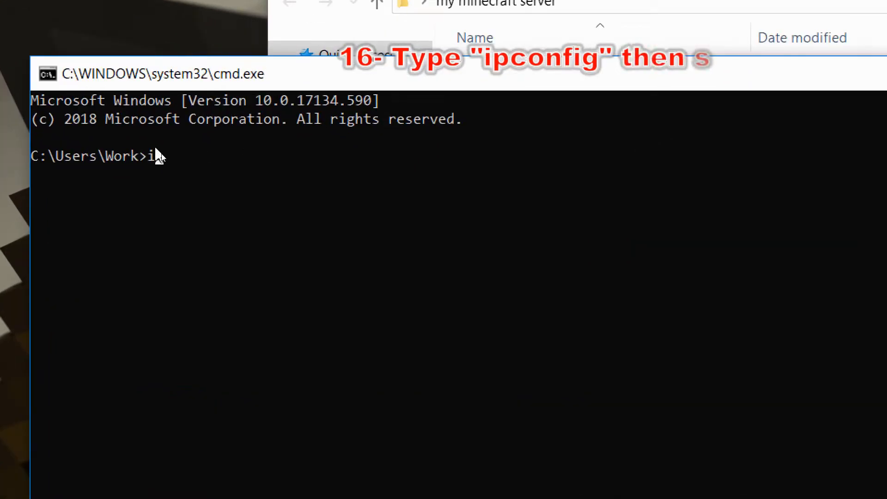
{"action": "type", "text": "p"}
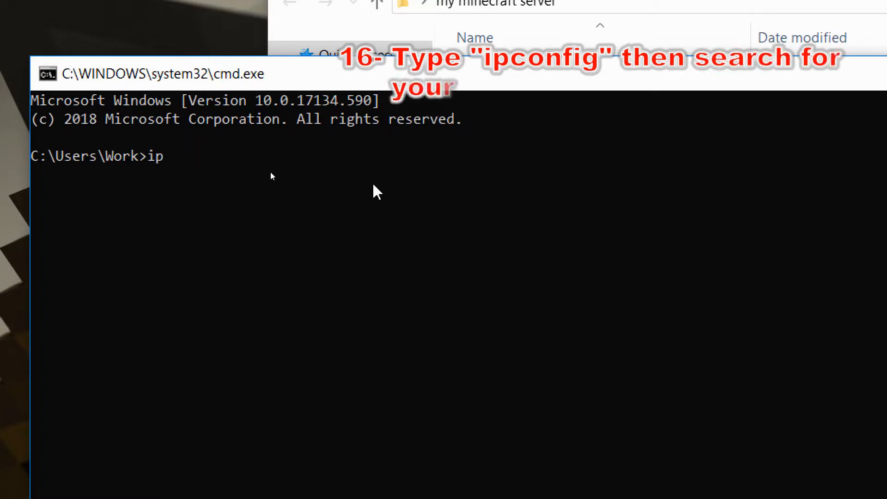
{"action": "type", "text": "config"}
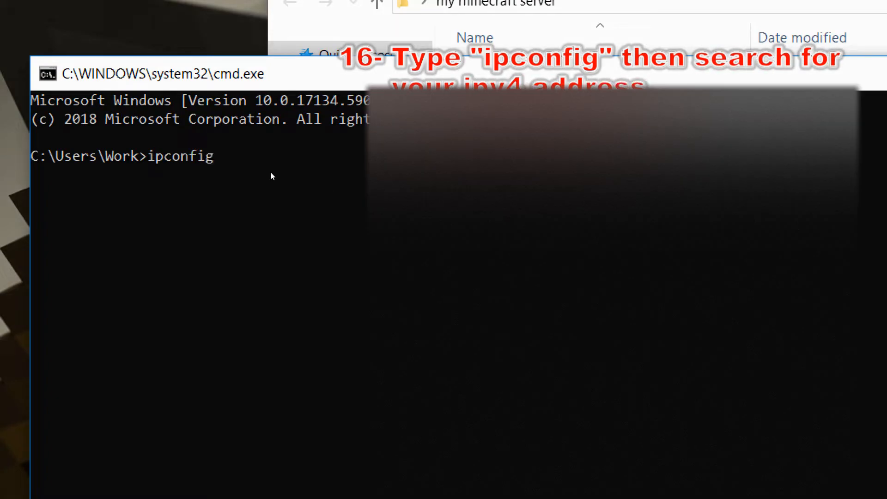
{"action": "key", "text": "Return"}
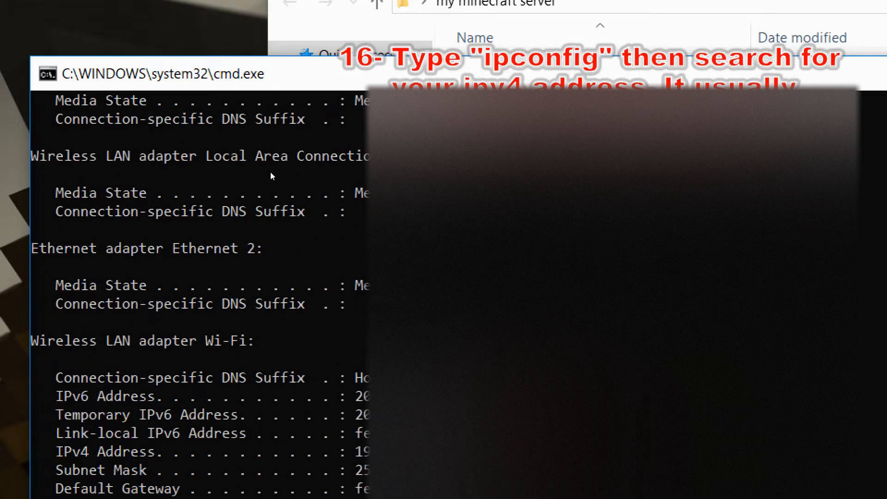
Step: Find the Wi-Fi adapter's IPv4 address in the ipconfig output, copy it, and close the Command Prompt
{"action": "scroll", "coordinate": [305, 194], "scroll_direction": "down", "scroll_amount": 2}
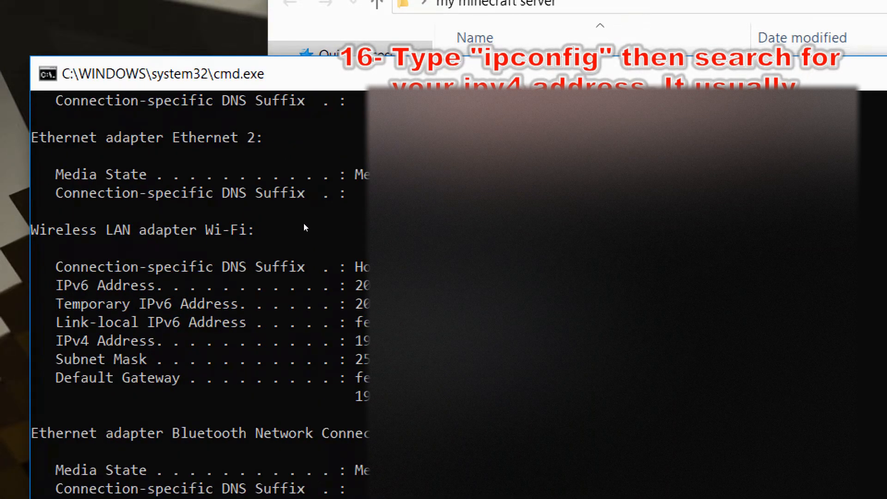
{"action": "scroll", "coordinate": [304, 222], "scroll_direction": "down", "scroll_amount": 1}
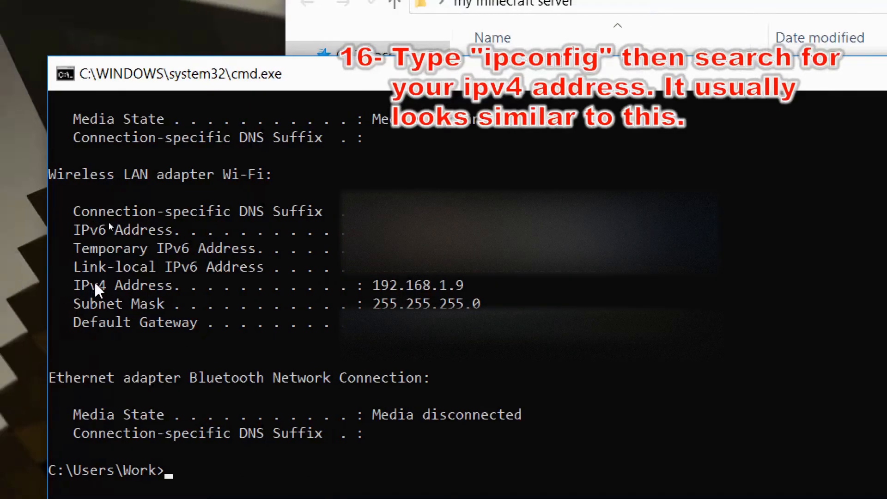
{"action": "left_click_drag", "start_coordinate": [78, 285], "coordinate": [478, 288]}
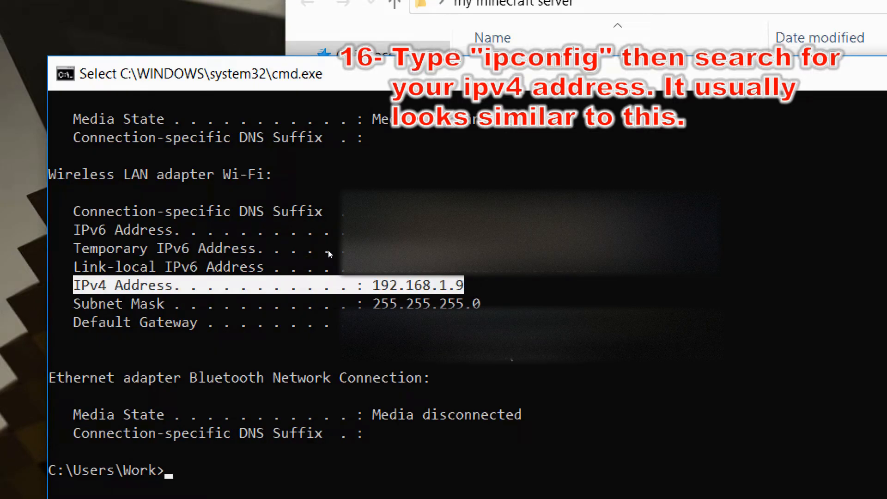
{"action": "left_click", "coordinate": [469, 286]}
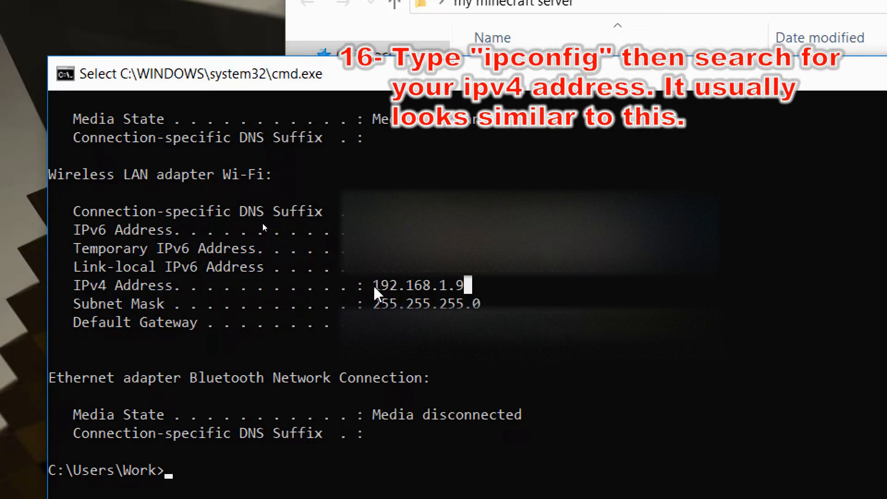
{"action": "left_click_drag", "start_coordinate": [374, 286], "coordinate": [459, 292]}
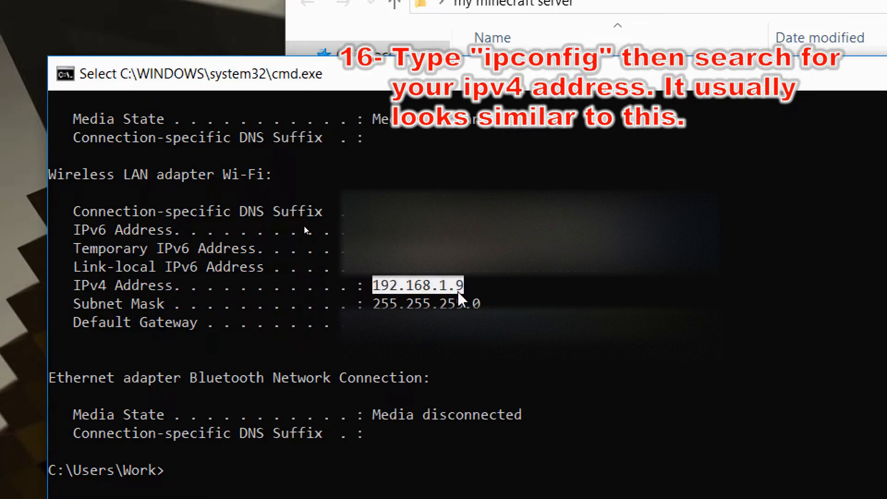
{"action": "key", "text": "ctrl+c"}
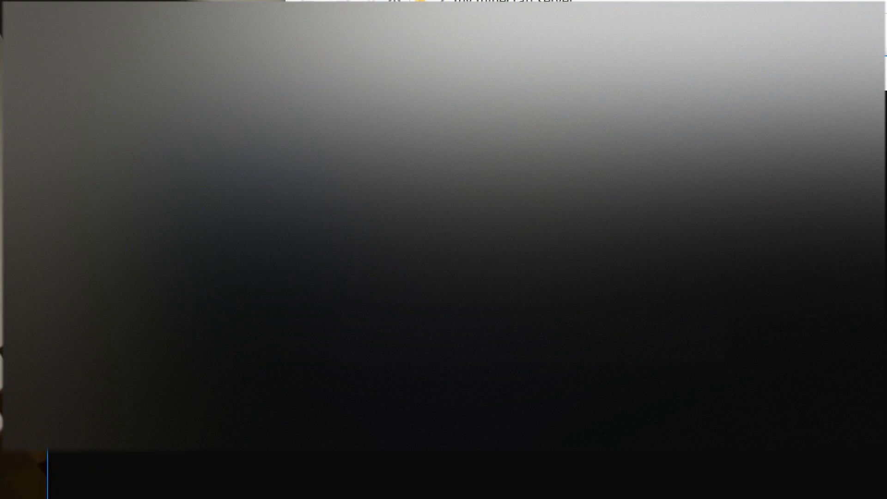
{"action": "left_click_drag", "start_coordinate": [670, 73], "coordinate": [222, 96]}
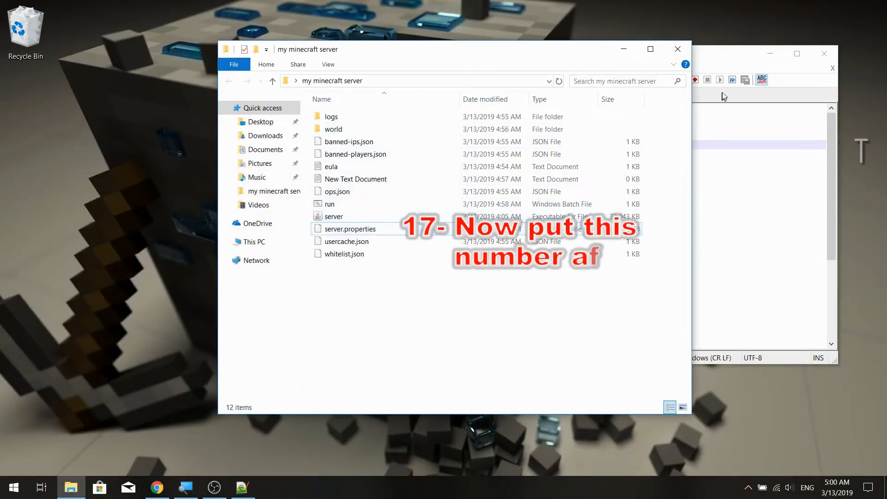
Step: Switch back to server.properties in Notepad++ and paste 192.168.1.9 as the server-ip value
{"action": "left_click_drag", "start_coordinate": [724, 62], "coordinate": [661, 81]}
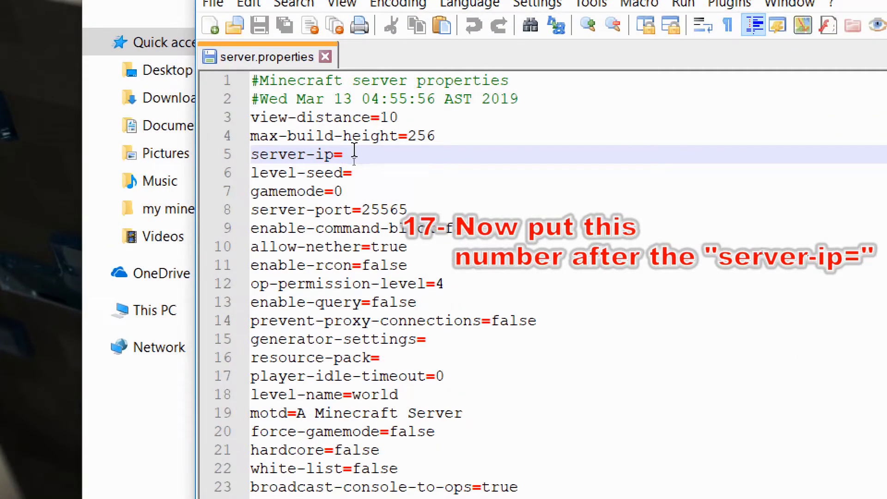
{"action": "key", "text": "ctrl+v"}
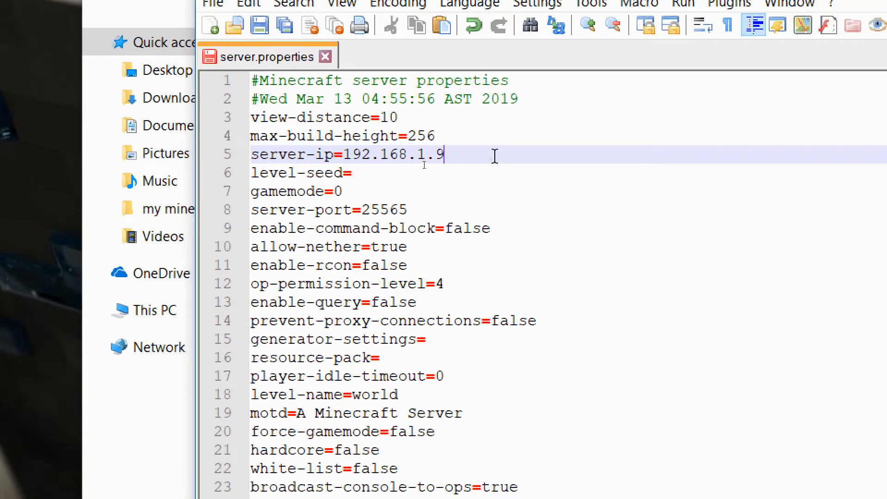
{"action": "left_click", "coordinate": [460, 175]}
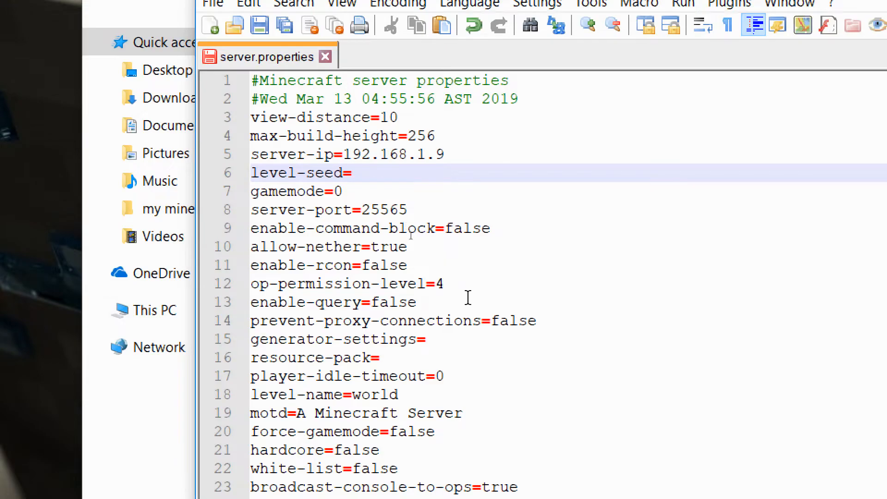
Step: Check the online-mode line in server.properties, then save the file and close it
{"action": "scroll", "coordinate": [468, 297], "scroll_direction": "down", "scroll_amount": 5}
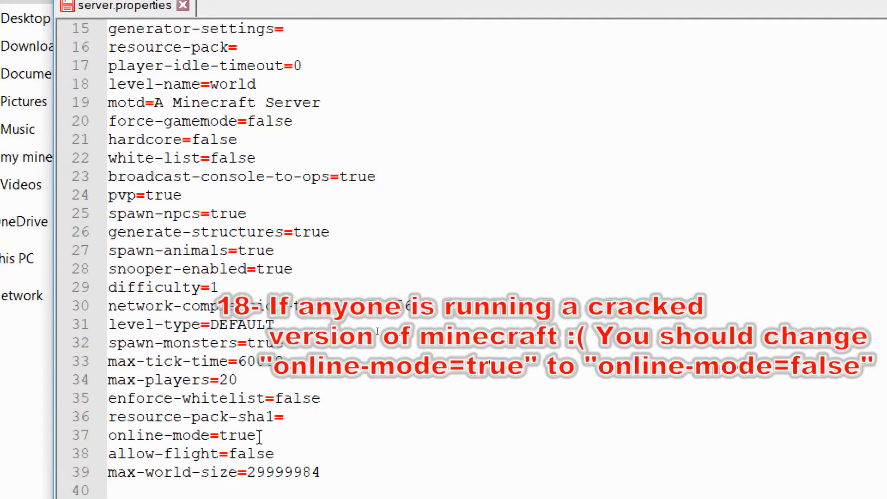
{"action": "left_click_drag", "start_coordinate": [259, 435], "coordinate": [115, 439]}
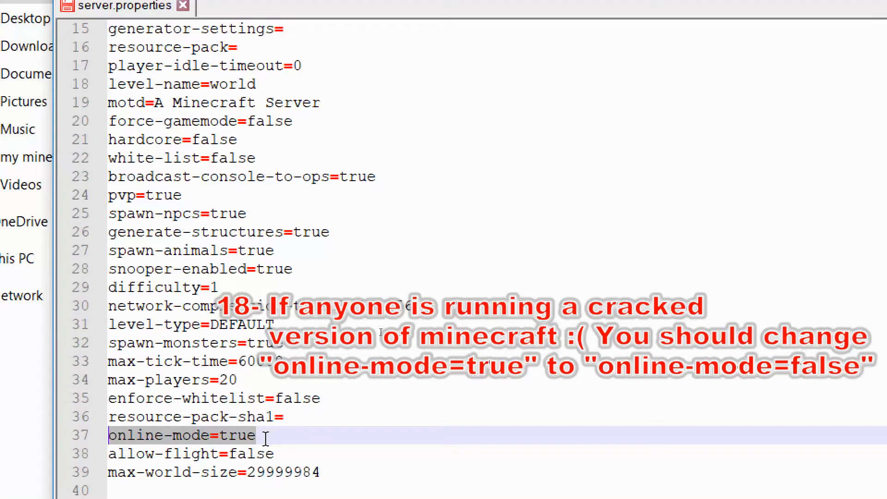
{"action": "left_click_drag", "start_coordinate": [260, 438], "coordinate": [219, 438]}
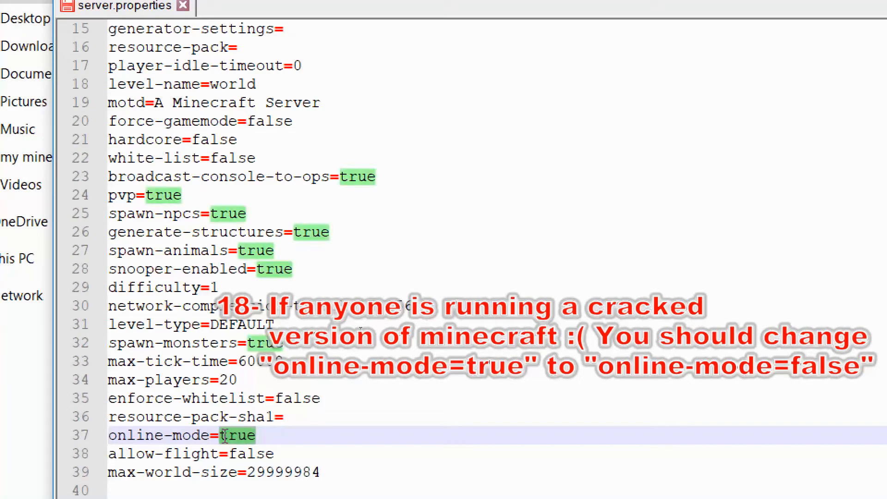
{"action": "left_click", "coordinate": [240, 437]}
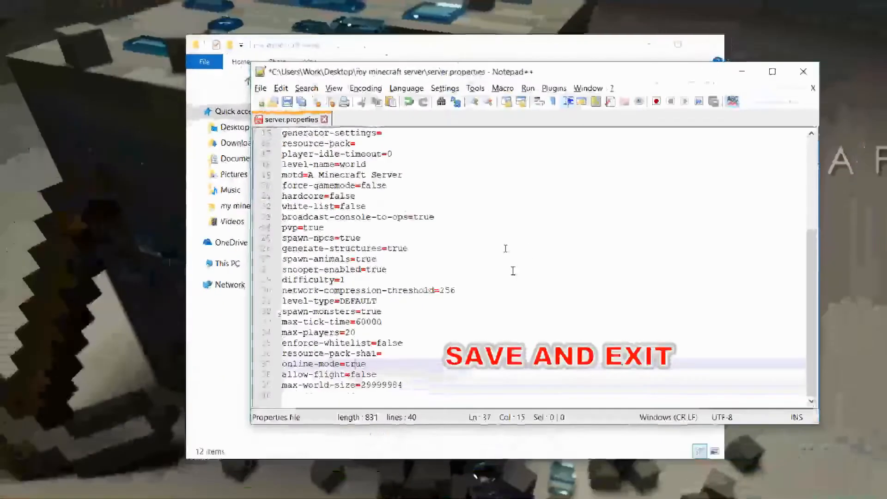
{"action": "key", "text": "ctrl+s"}
{"action": "left_click", "coordinate": [803, 72]}
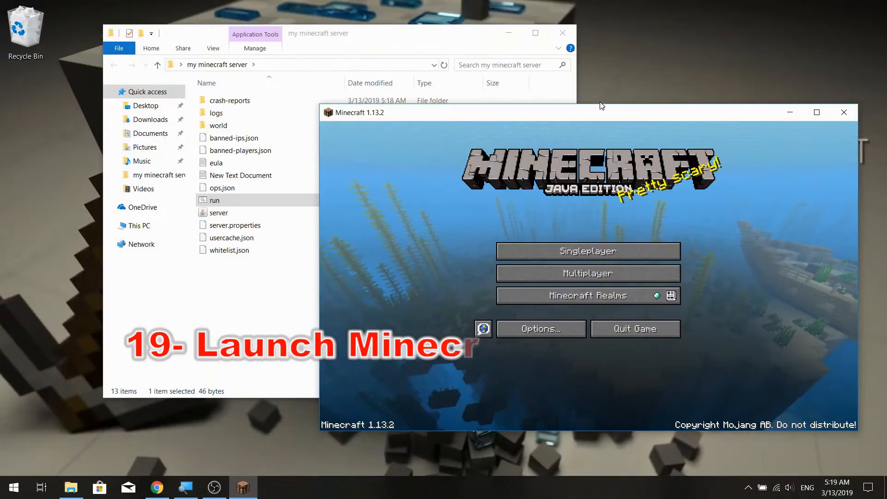
Step: Start the server with the run script in the my minecraft server folder, arranging the game and console windows side by side
{"action": "left_click_drag", "start_coordinate": [603, 117], "coordinate": [631, 91]}
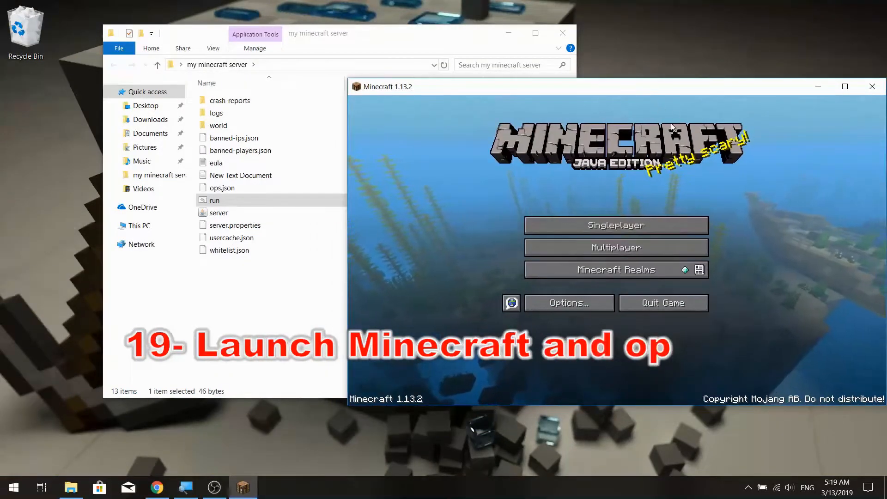
{"action": "left_click", "coordinate": [214, 201]}
{"action": "double_click", "coordinate": [214, 201]}
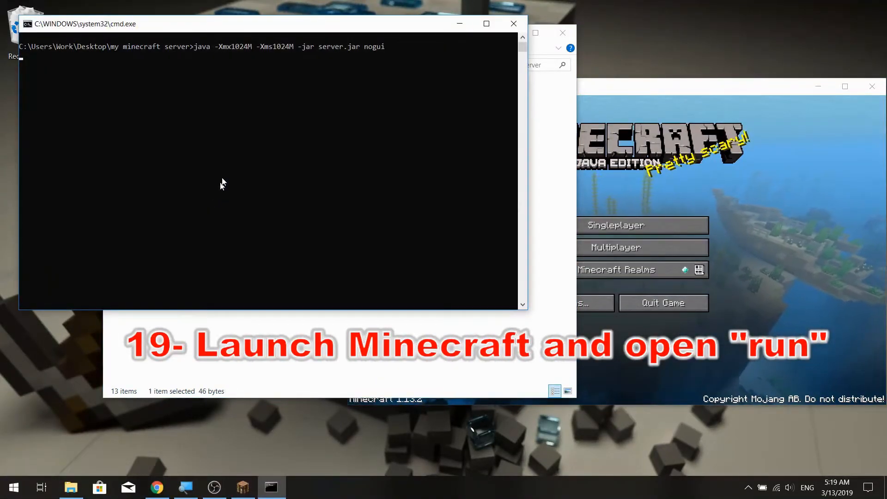
{"action": "left_click_drag", "start_coordinate": [304, 31], "coordinate": [352, 109]}
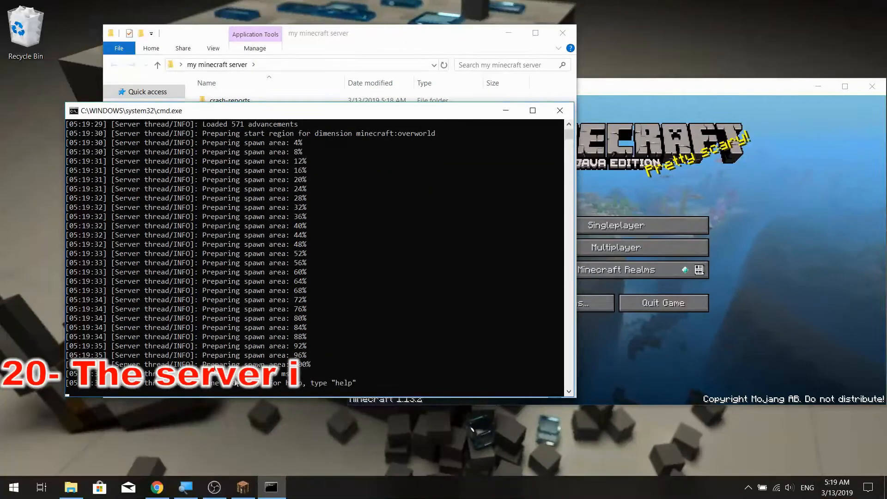
Step: Switch to Minecraft and add a multiplayer server named Minecraft Server with the address 192.168.1.9
{"action": "left_click", "coordinate": [625, 358]}
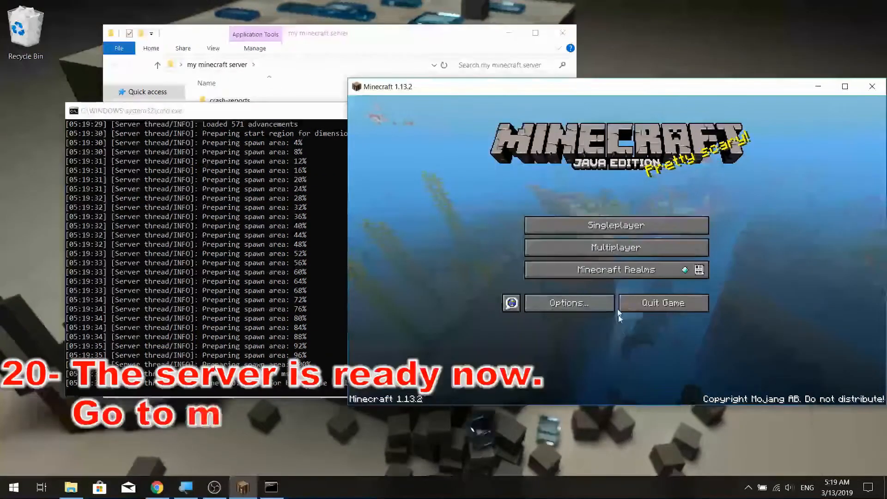
{"action": "left_click", "coordinate": [616, 247]}
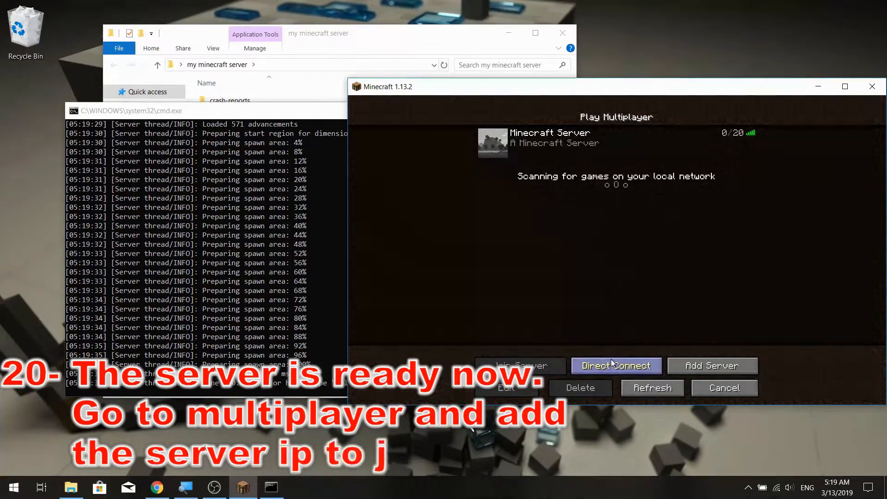
{"action": "left_click", "coordinate": [693, 367]}
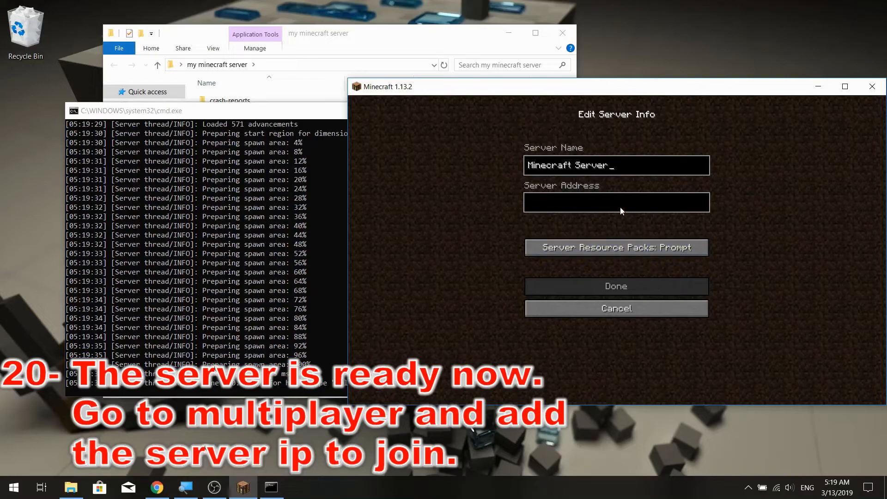
{"action": "key", "text": "ctrl+v"}
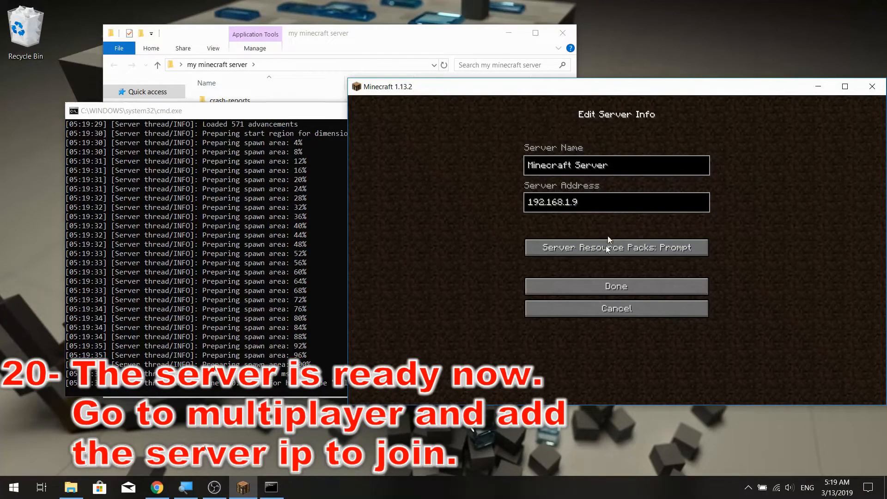
{"action": "left_click", "coordinate": [606, 286]}
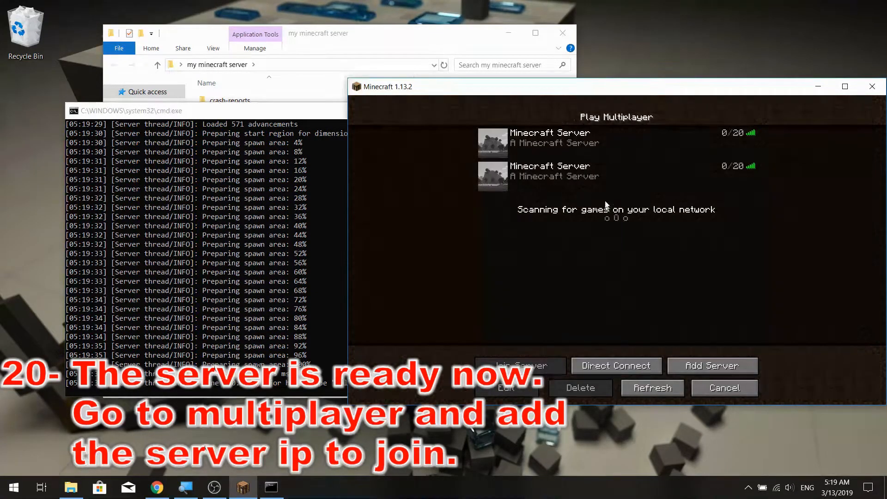
Step: Join the second Minecraft Server entry in the multiplayer list, maximize the game window and resume play
{"action": "left_click", "coordinate": [609, 176]}
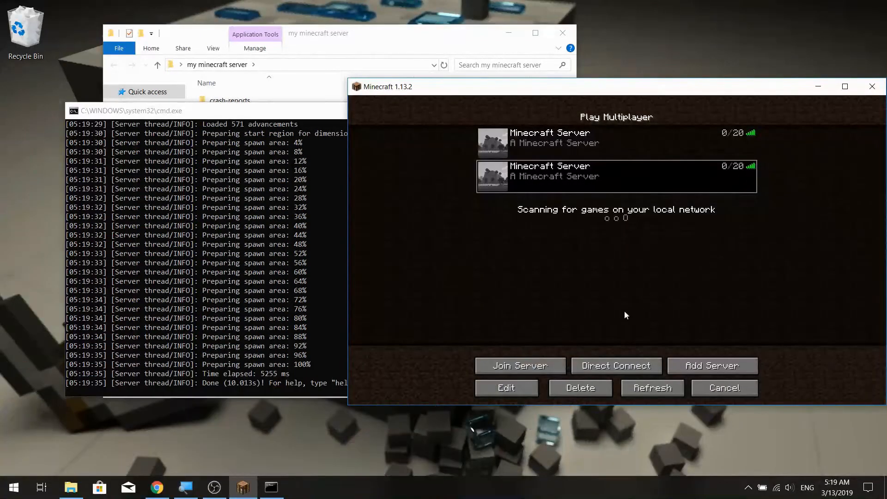
{"action": "left_click", "coordinate": [523, 369]}
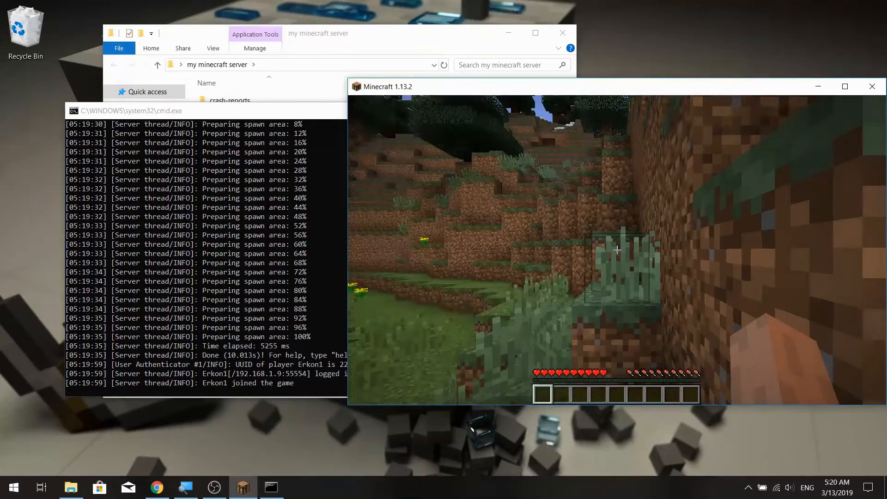
{"action": "key", "text": "Escape"}
{"action": "key", "text": "super+Up"}
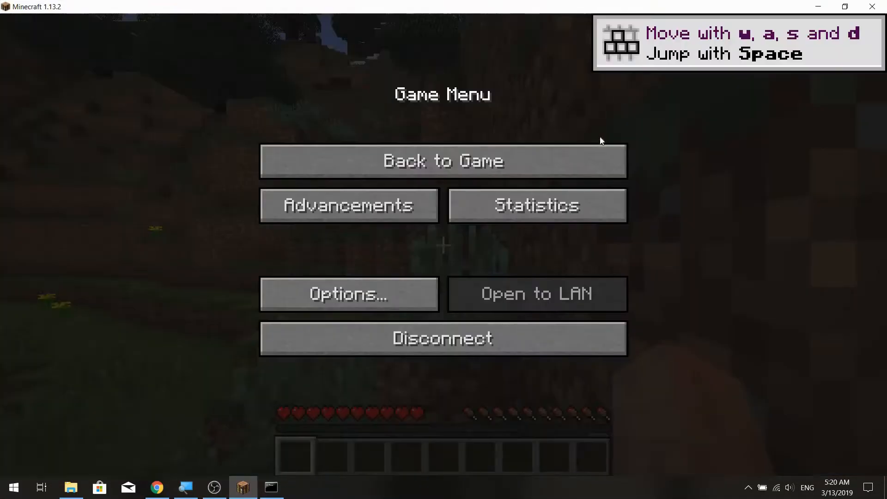
{"action": "key", "text": "Escape"}
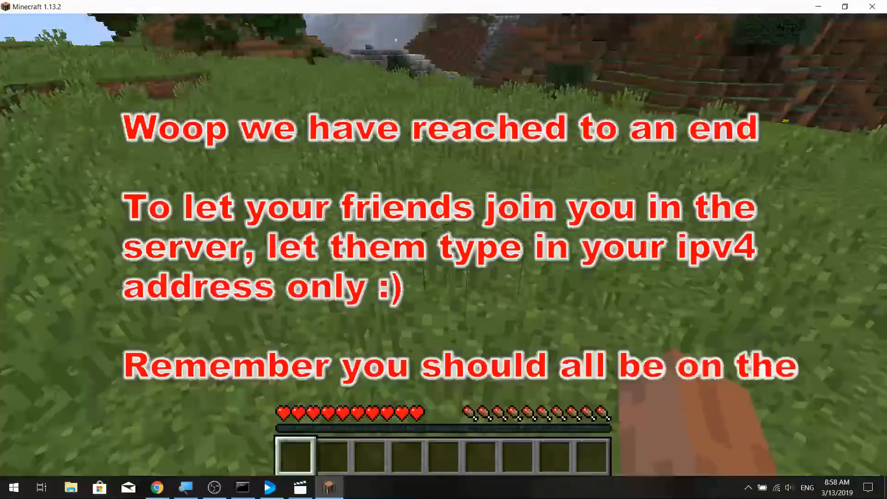
Step: Break some tall grass and a dirt block in the meadow, collecting the drops, and walk to the tree by the river
{"action": "left_click", "coordinate": [444, 245]}
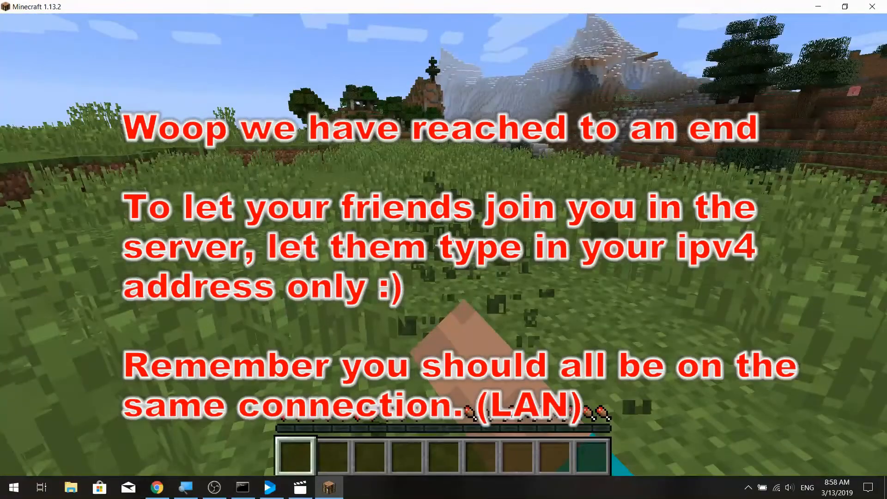
{"action": "left_click", "coordinate": [443, 245]}
{"action": "left_click", "coordinate": [444, 245]}
{"action": "key", "text": "w"}
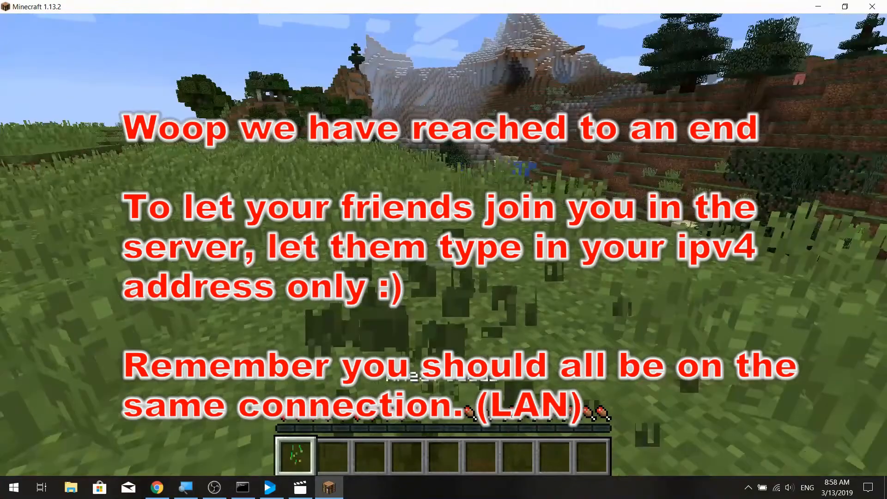
{"action": "key", "text": "w"}
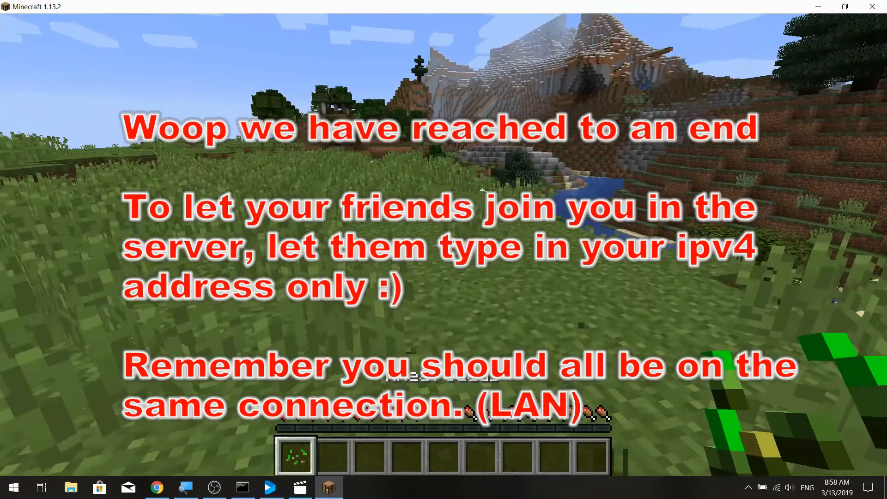
{"action": "left_click", "coordinate": [443, 244]}
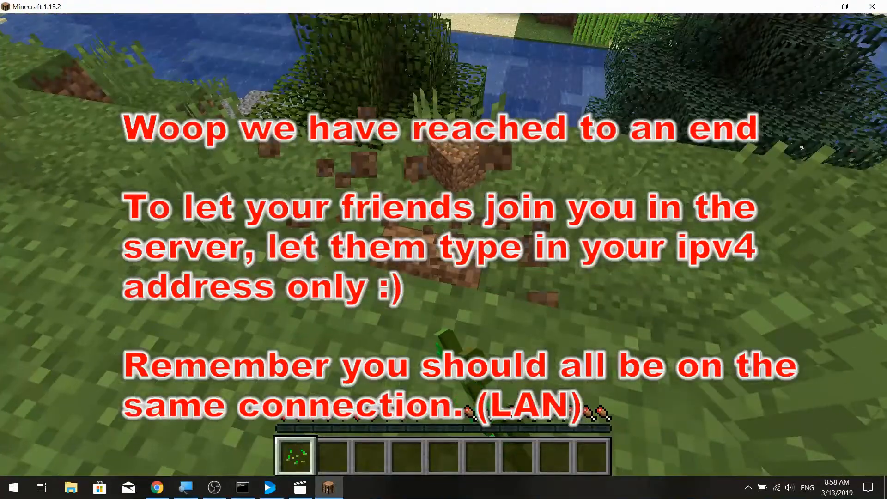
{"action": "key", "text": "w"}
{"action": "key", "text": "w"}
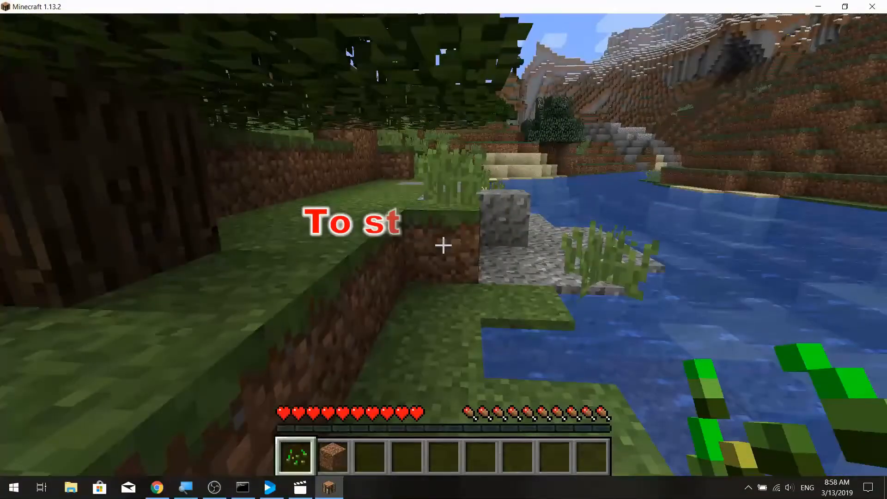
Step: Break a log of the tree trunk and the dirt beneath it, and collect the dropped blocks
{"action": "left_click", "coordinate": [444, 246]}
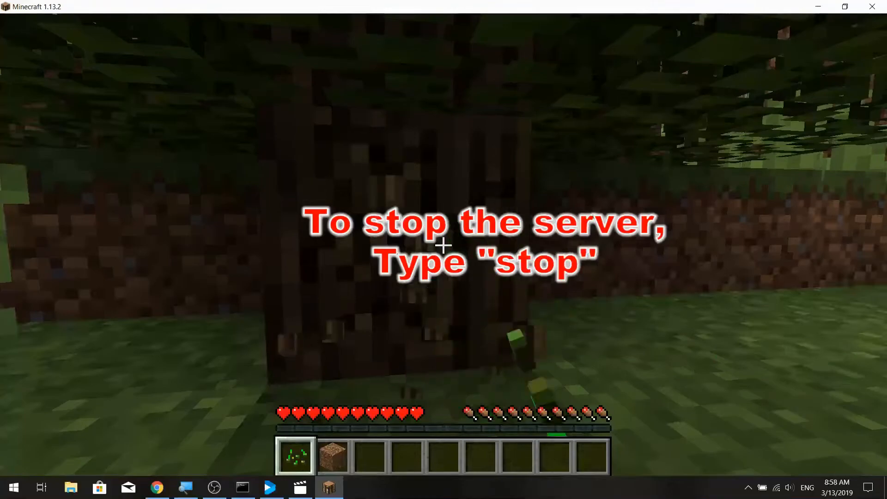
{"action": "left_click", "coordinate": [444, 245]}
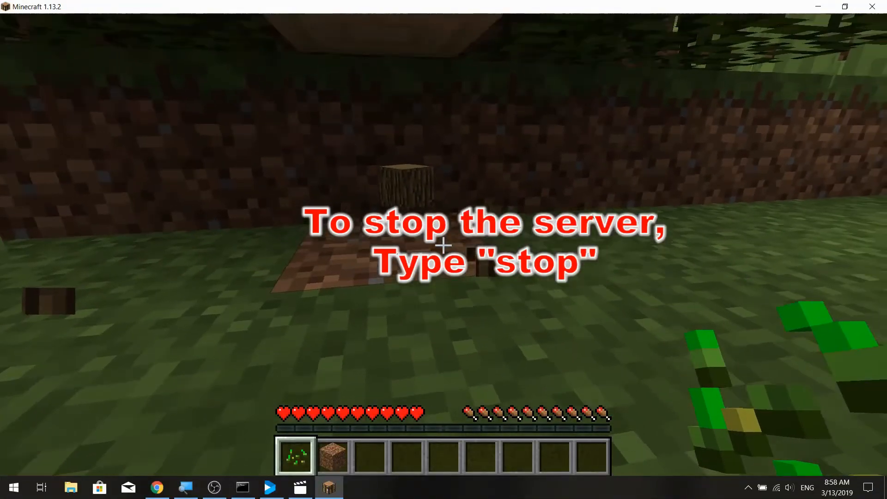
{"action": "left_click", "coordinate": [444, 246]}
{"action": "key", "text": "w"}
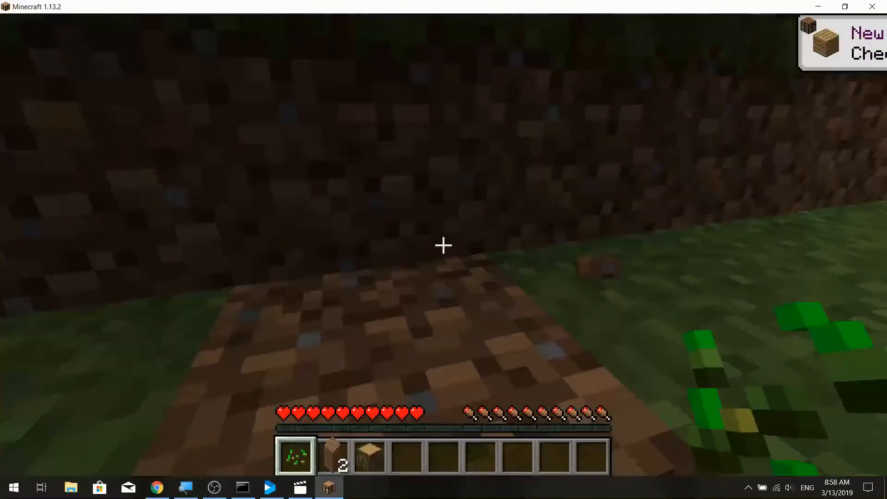
Step: Craft the log into planks and a crafting table, then place the table on the gravel riverbank and try opening it
{"action": "scroll", "coordinate": [443, 246], "scroll_direction": "down", "scroll_amount": 1}
{"action": "key", "text": "e"}
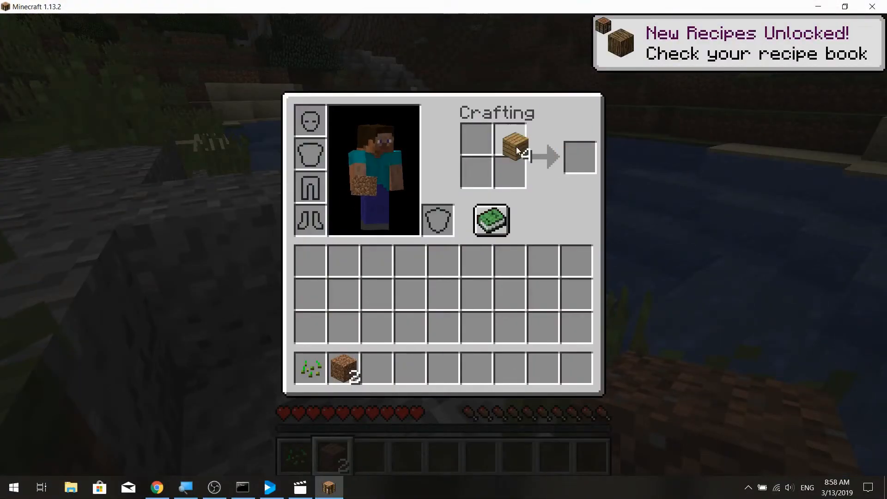
{"action": "left_click", "coordinate": [580, 157]}
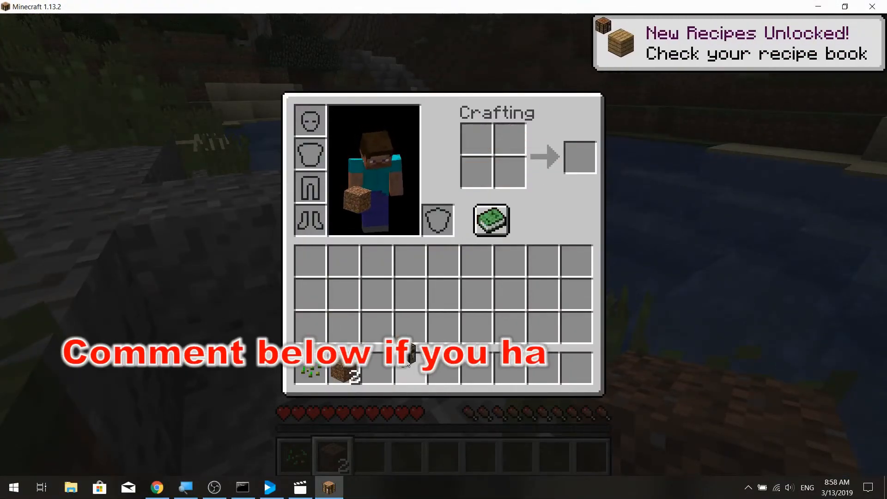
{"action": "key", "text": "e"}
{"action": "scroll", "coordinate": [443, 250], "scroll_direction": "down", "scroll_amount": 2}
{"action": "right_click", "coordinate": [444, 250]}
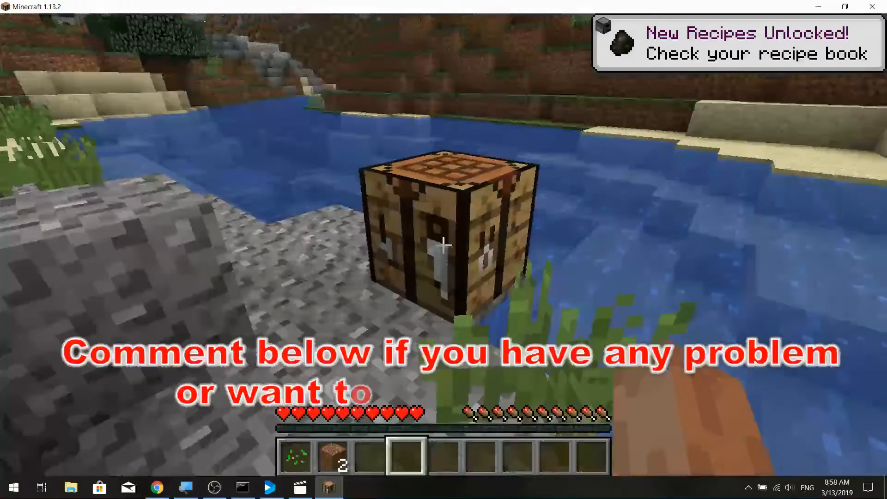
{"action": "right_click", "coordinate": [444, 250]}
{"action": "key", "text": "e"}
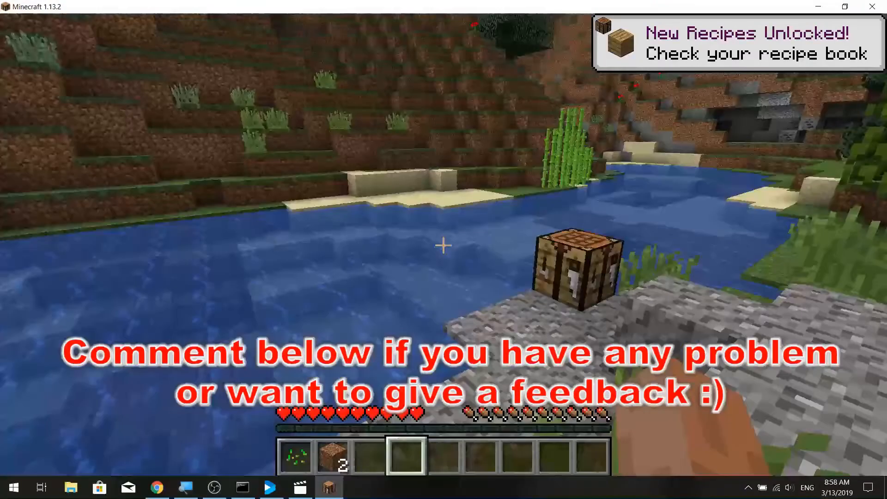
Step: Swim along the river to the sandy shore and climb the grassy bank
{"action": "key", "text": "w"}
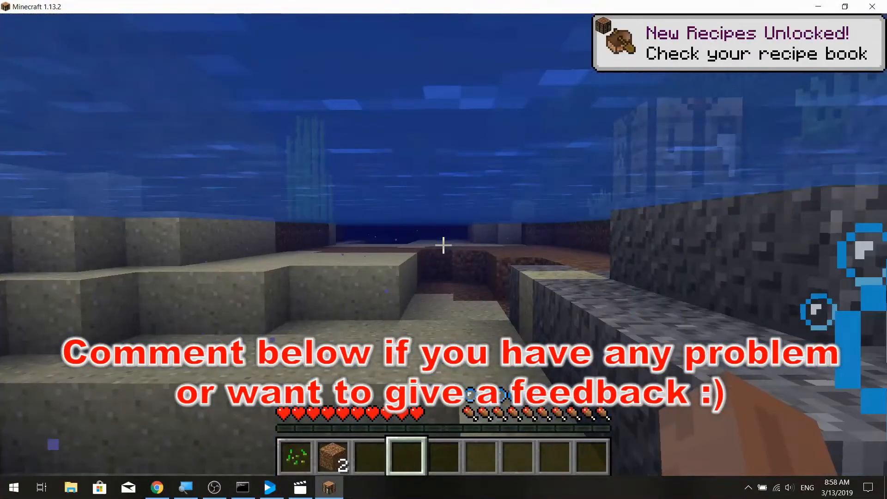
{"action": "key", "text": "w"}
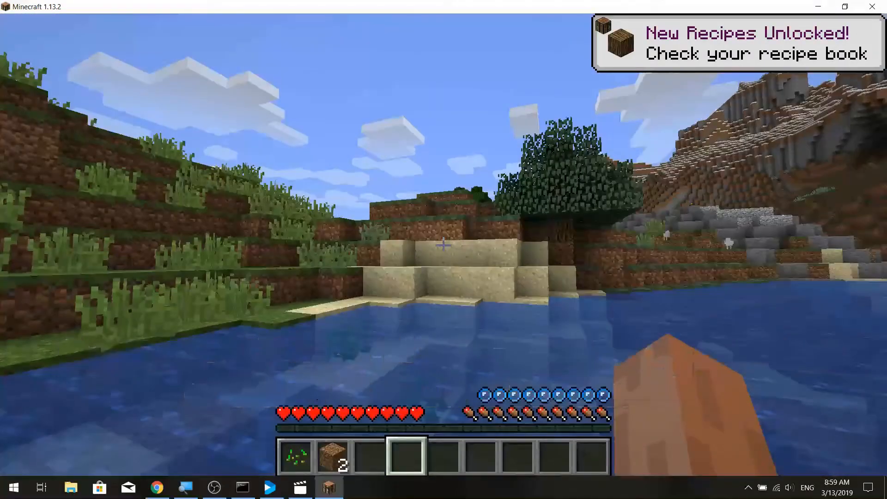
{"action": "key", "text": "w"}
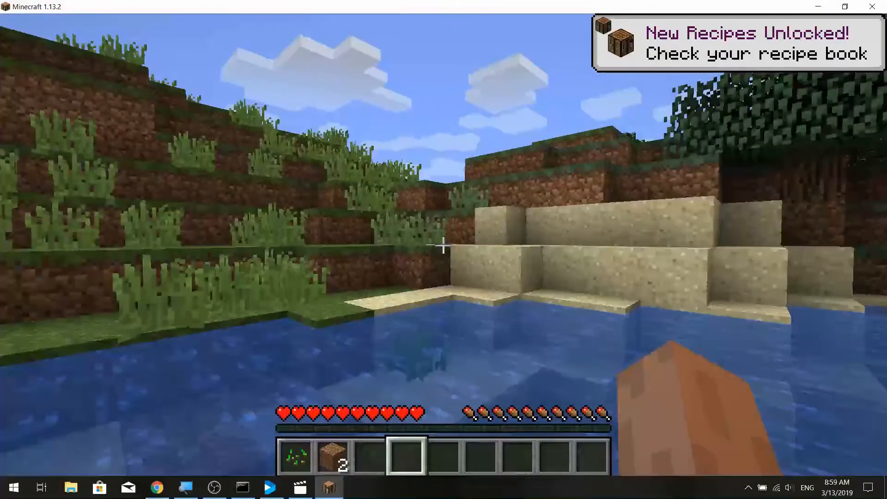
{"action": "key", "text": "w"}
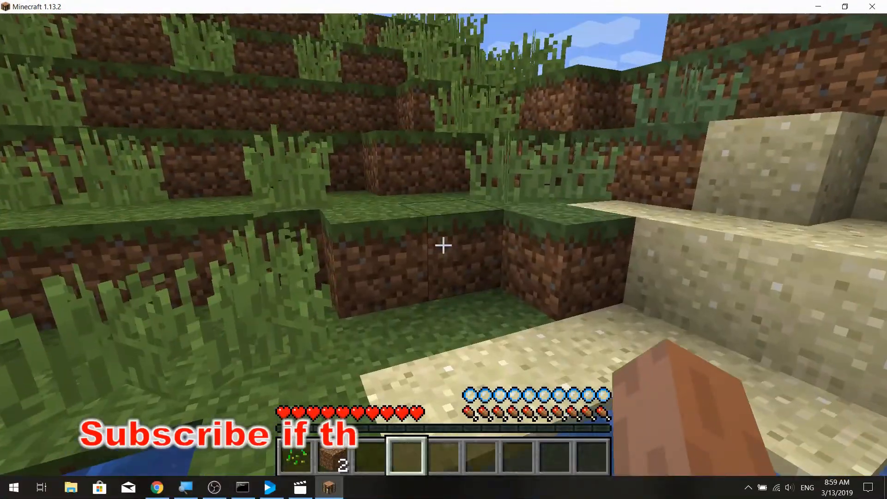
{"action": "key", "text": "w"}
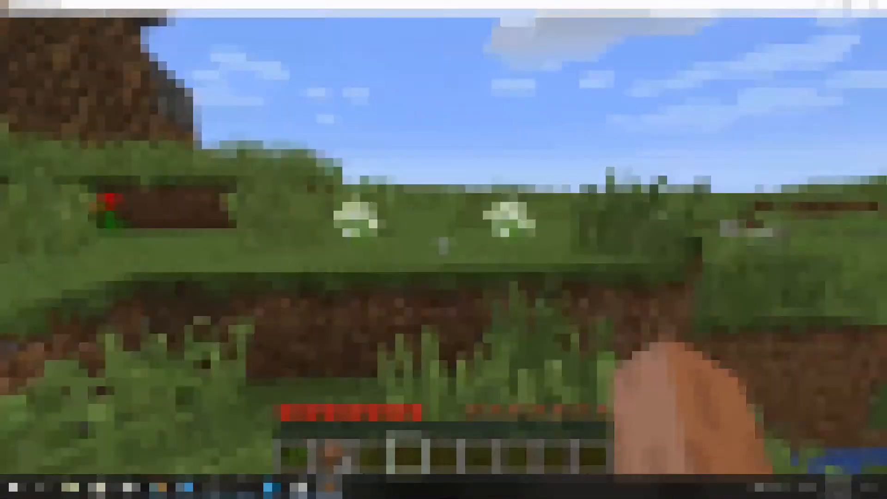
{"action": "key", "text": "w"}
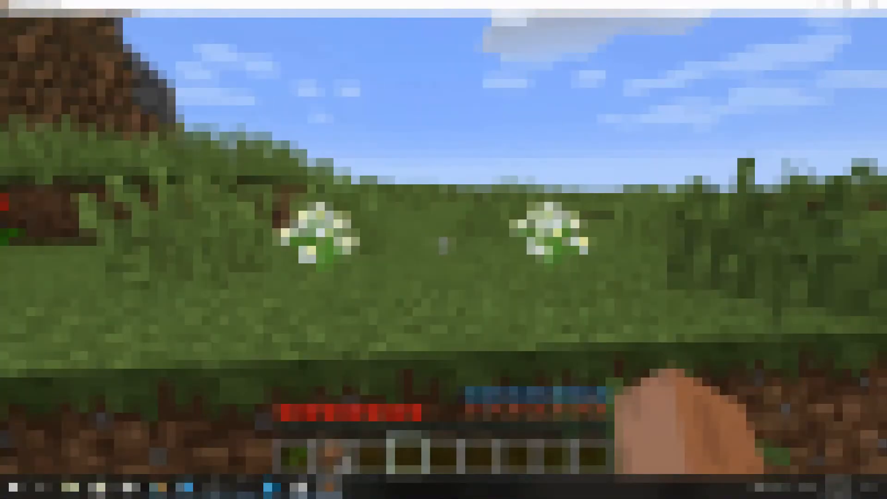